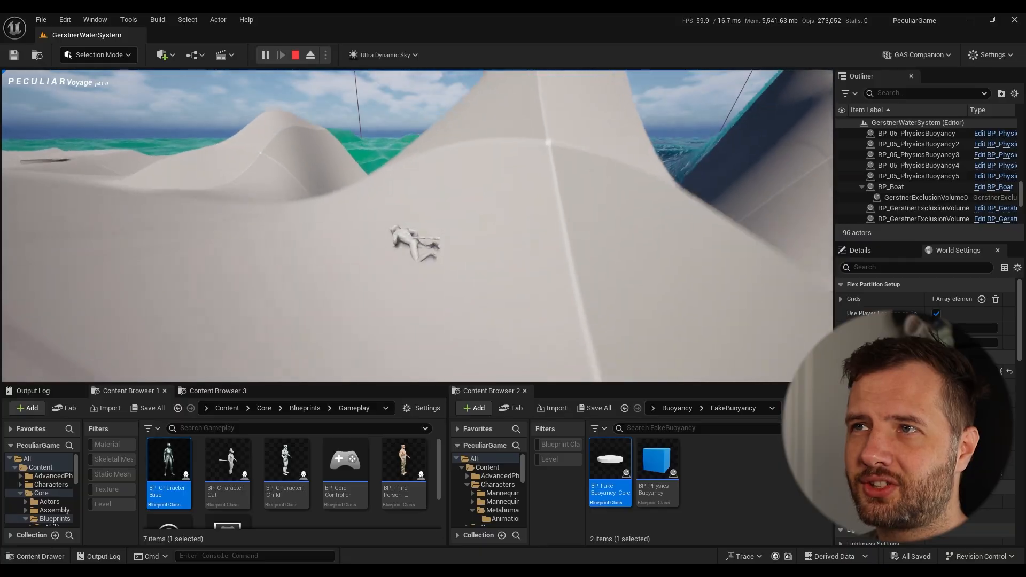
- Stop the play session and examine the Water Settings and Water Type options of the sandy-coloured BP_GerstnerWater_Generated plane
key("Escape")
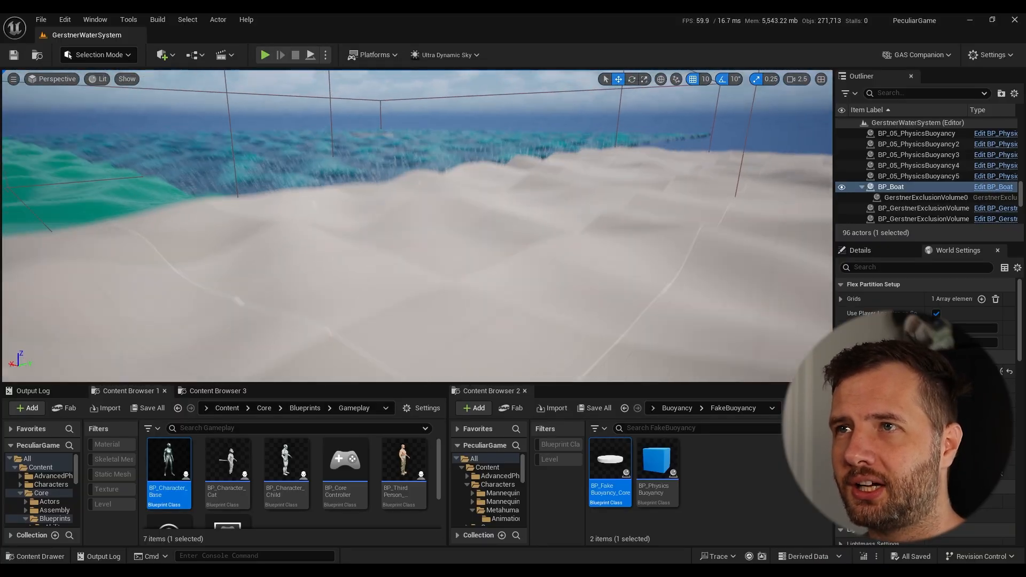
mouse_move(390, 285)
right_mouse_down()
mouse_move(390, 268)
mouse_move(454, 316)
mouse_move(390, 285)
right_mouse_up()
scroll(389, 285, "up", 2)
left_click(634, 349)
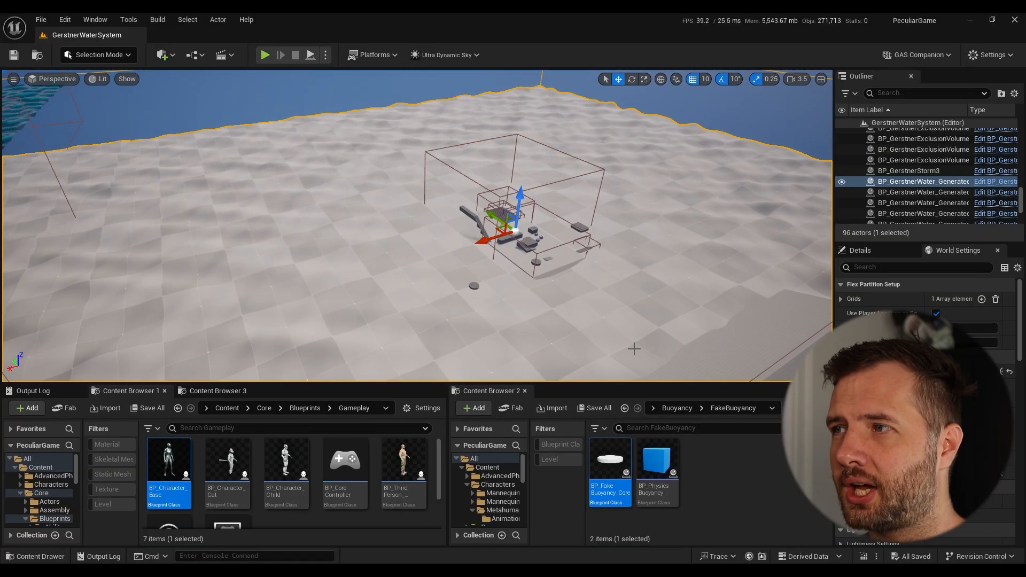
left_click_drag(866, 253, 662, 240)
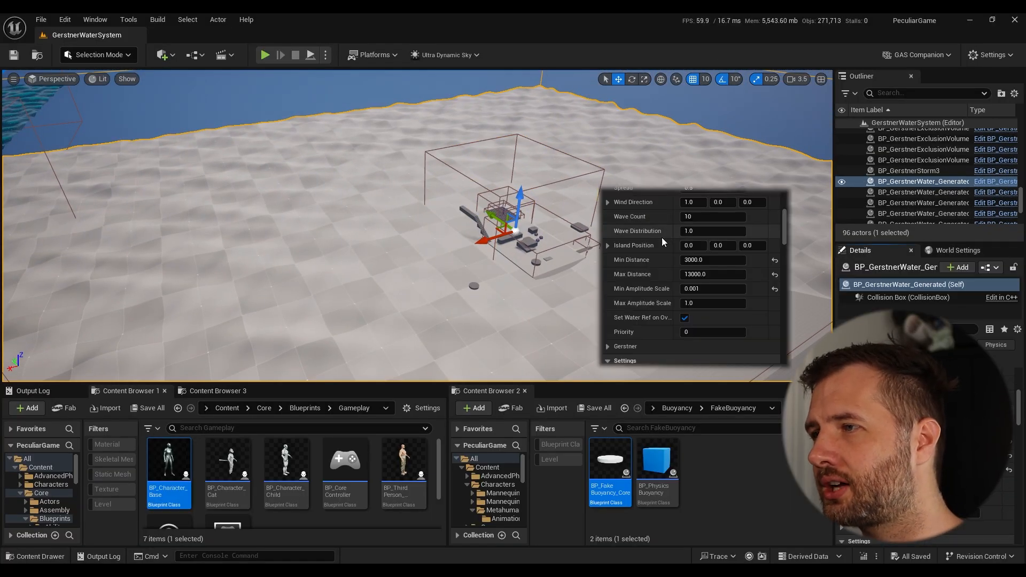
scroll(679, 245, "up", 5)
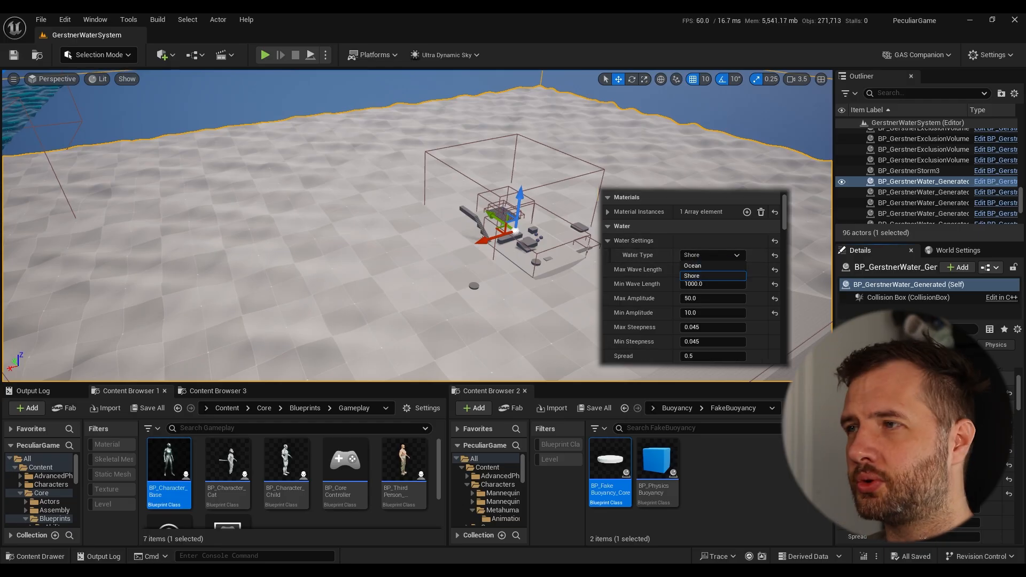
left_click(627, 266)
- Play-test from the round island in the ocean, walking the character to the water's edge, and end the session
right_click_drag(456, 283, 497, 311)
scroll(455, 284, "up", 1)
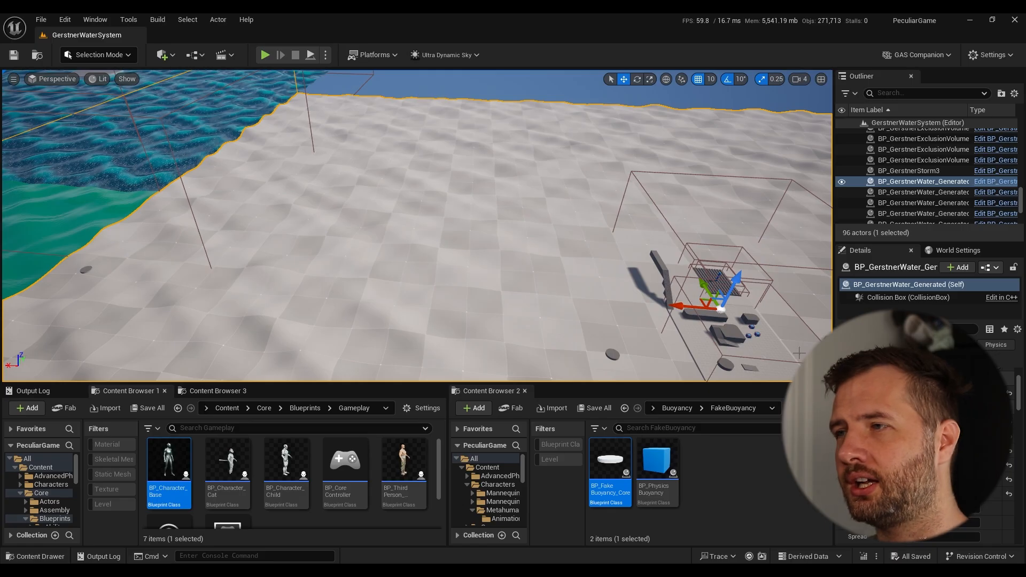
scroll(417, 226, "up", 1)
right_click_drag(497, 311, 481, 262)
scroll(273, 292, "down", 3)
scroll(481, 262, "up", 2)
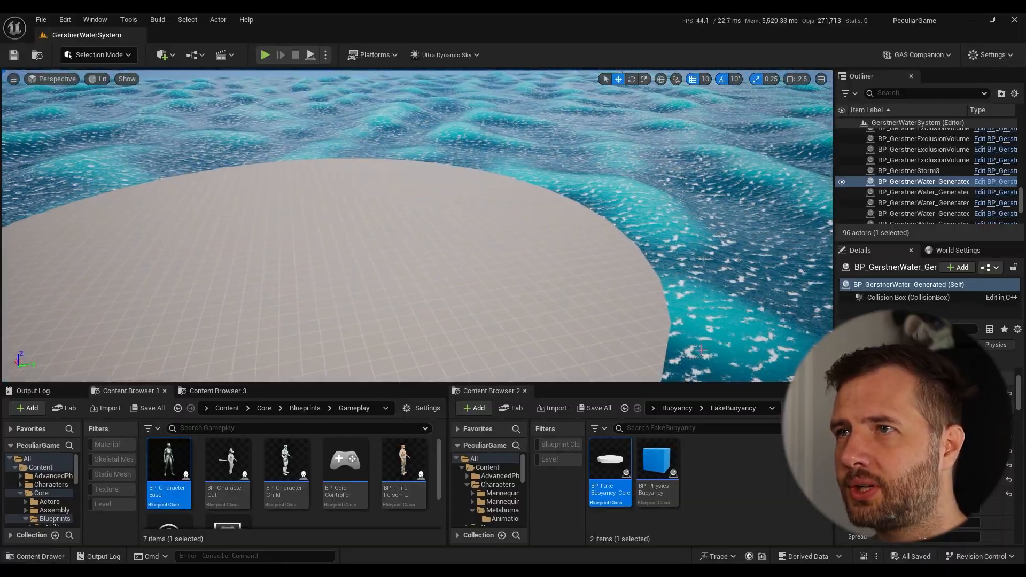
right_click(542, 261)
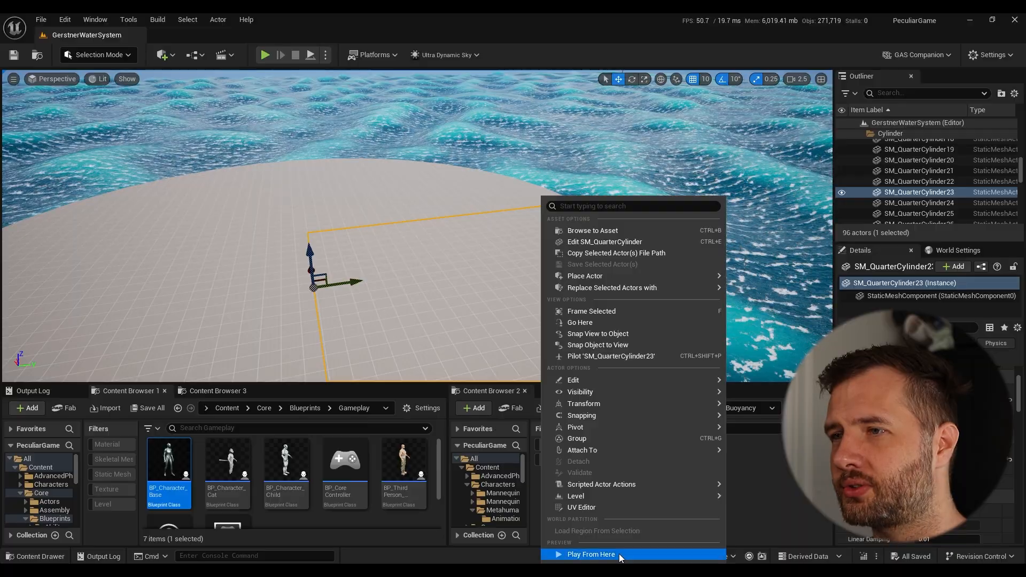
left_click(591, 555)
key("w")
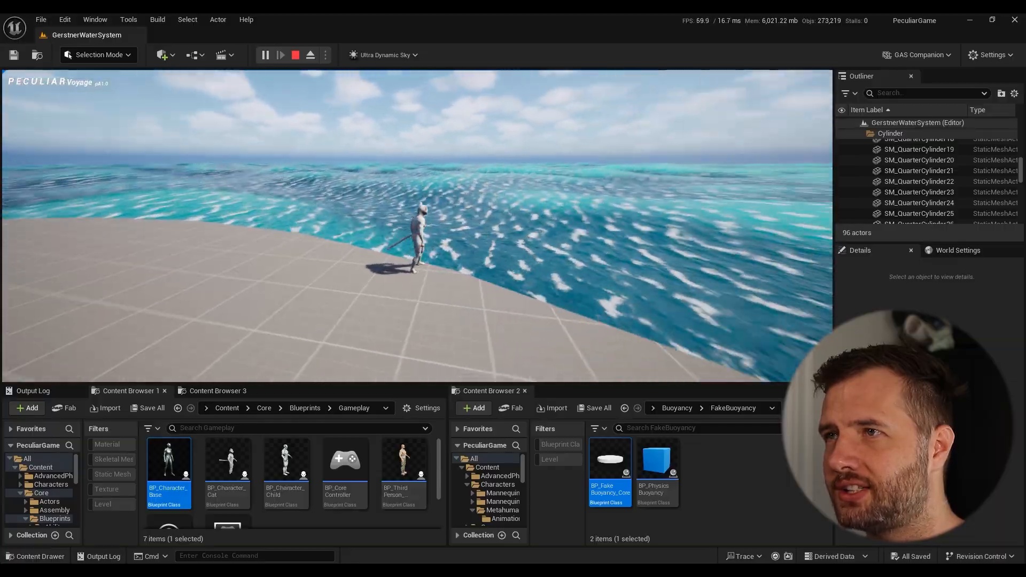
key("Escape")
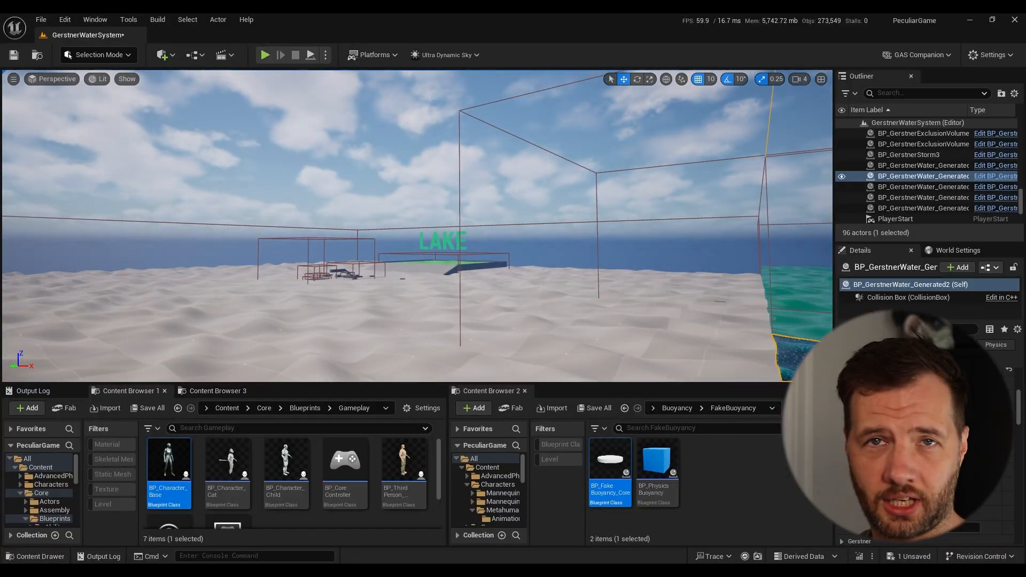
- Examine the green lake water, and simulate the level to observe the waves around the storm area
right_click_drag(418, 225, 334, 294)
key("w")
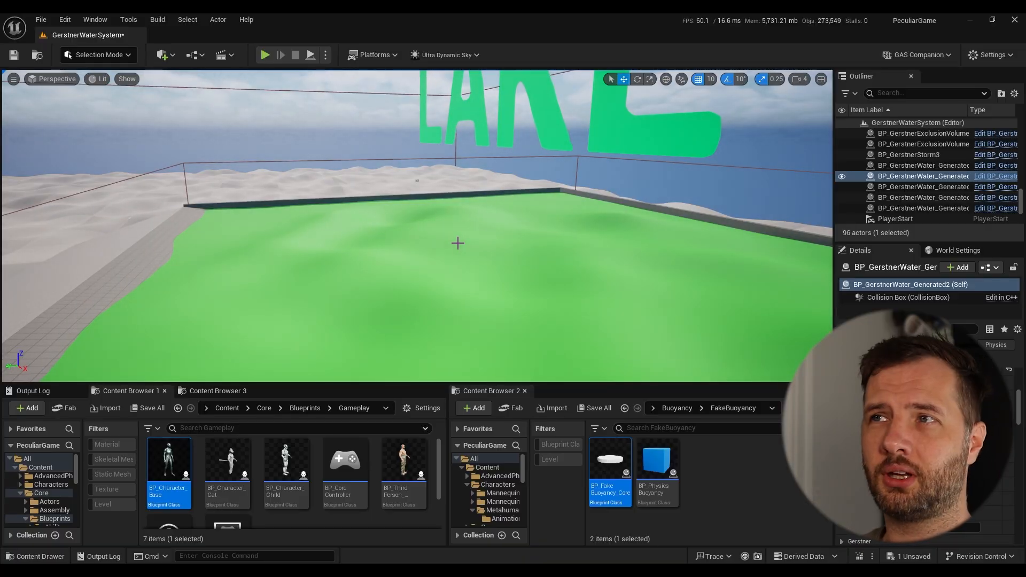
right_click_drag(448, 246, 406, 262)
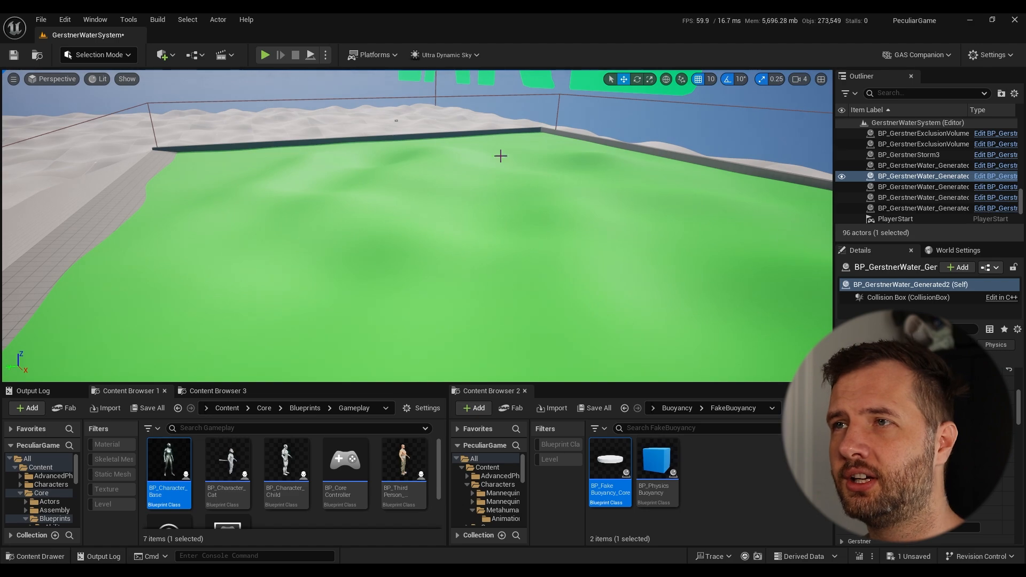
left_click(264, 54)
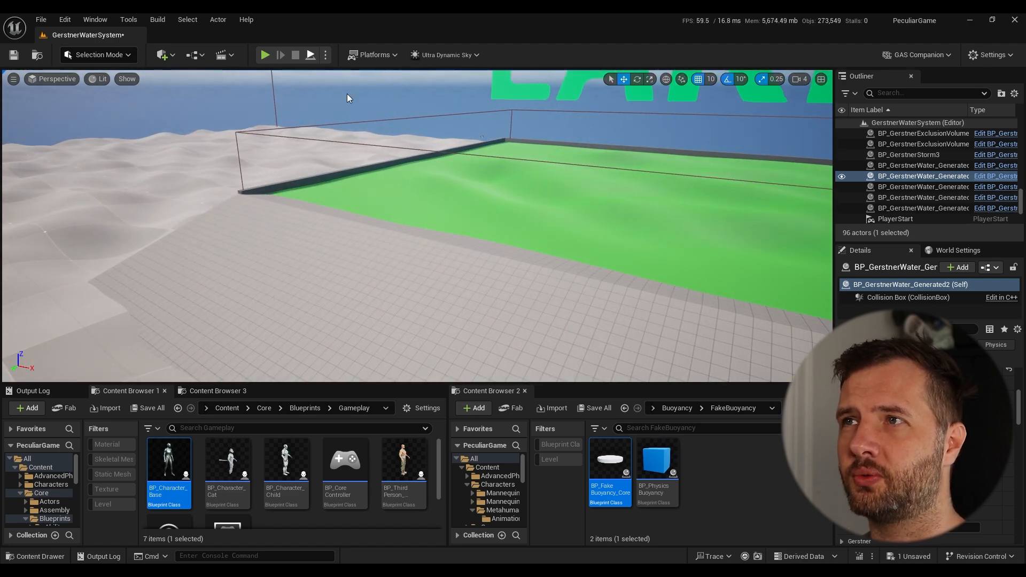
right_click_drag(417, 226, 631, 219)
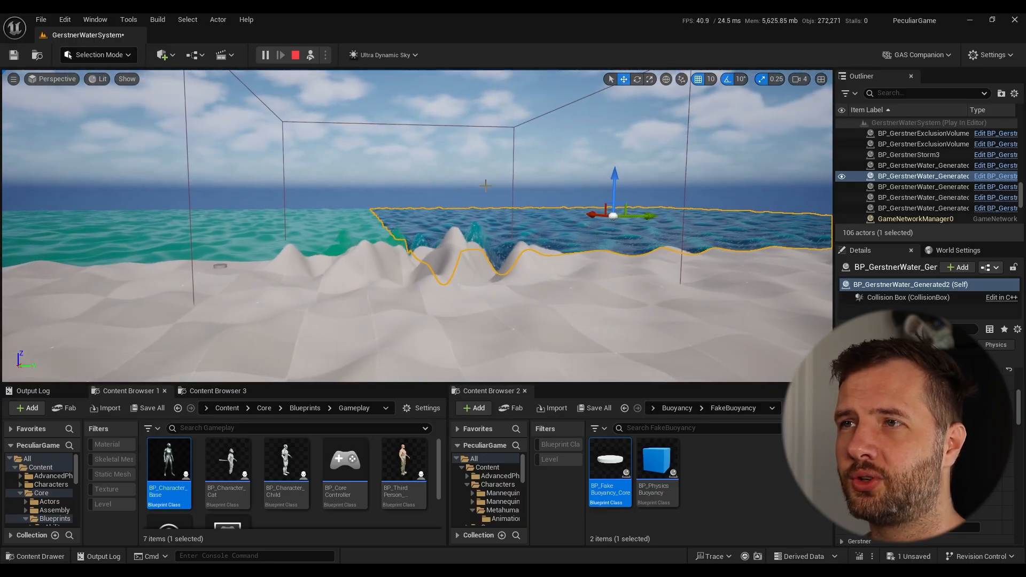
key("Escape")
left_click(310, 55)
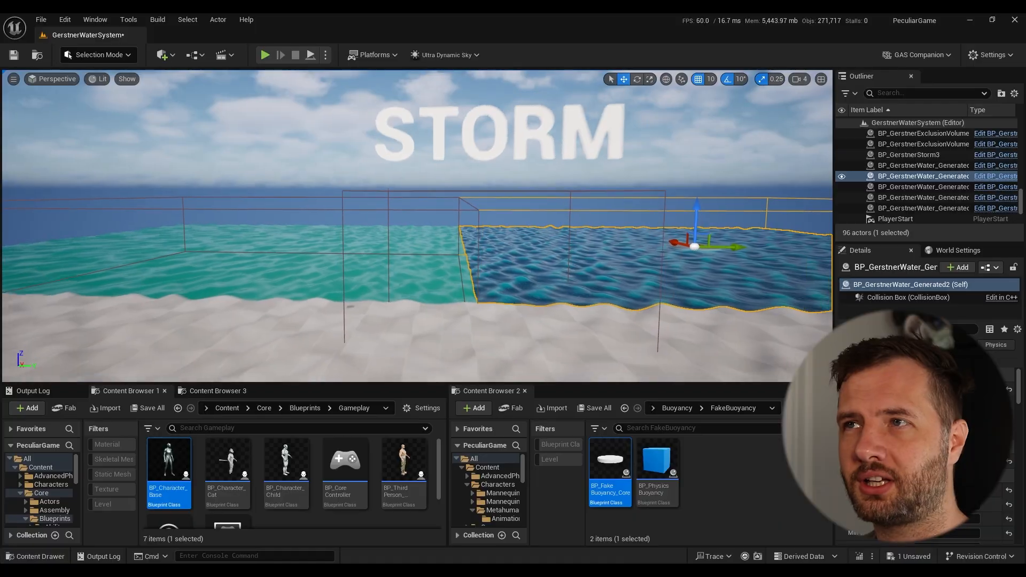
- Try moving BP_GerstnerStorm3 over the teal water, simulate the level, and undo the move
left_click(499, 151)
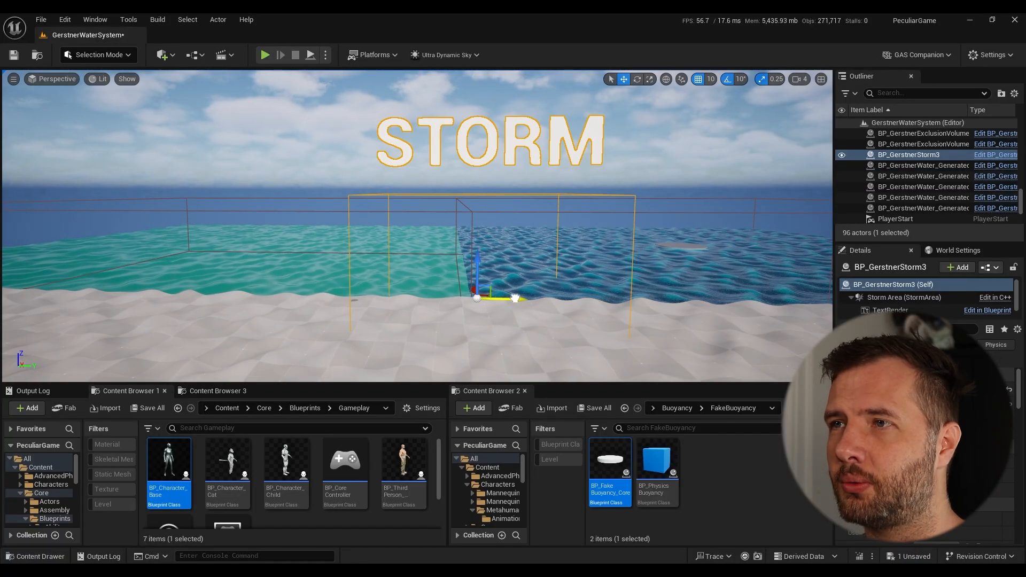
left_click_drag(515, 299, 336, 297)
left_click(264, 55)
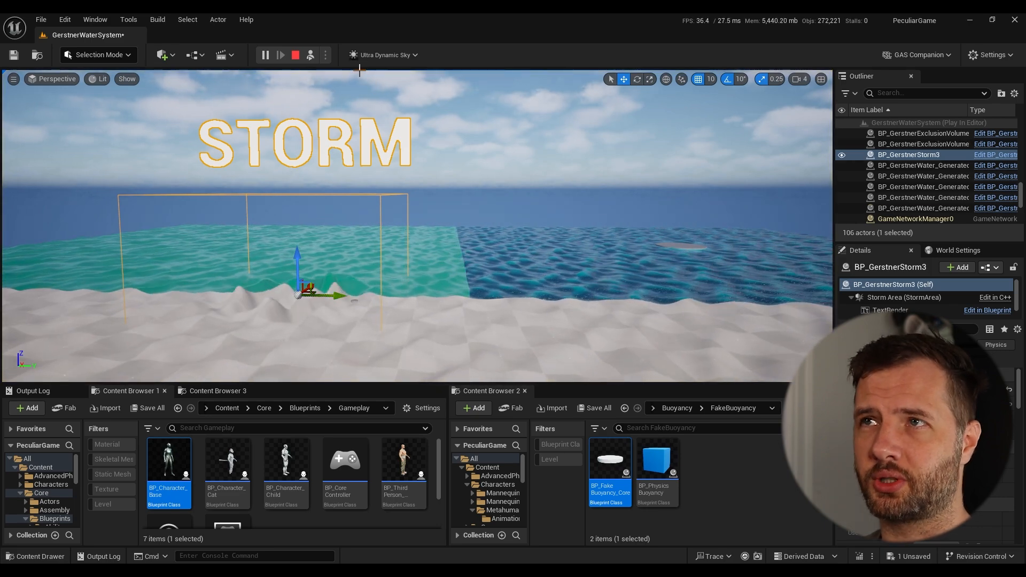
left_click(295, 54)
key("ctrl+z")
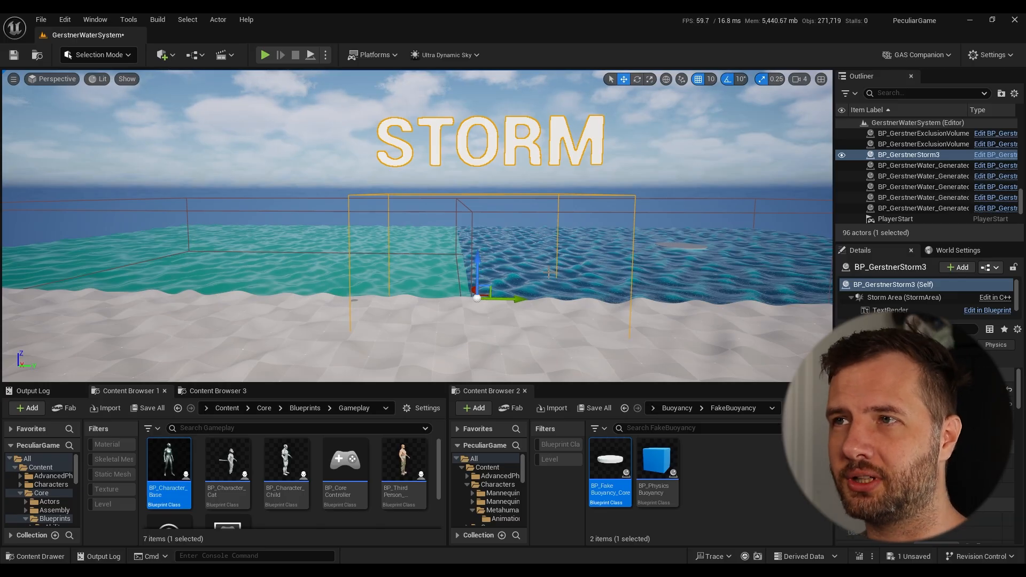
key("Escape")
- Compare the large sandy-coloured water plane with the dark blue BP_GerstnerWater_Generated2 plane by selecting each
right_click_drag(549, 273, 557, 280)
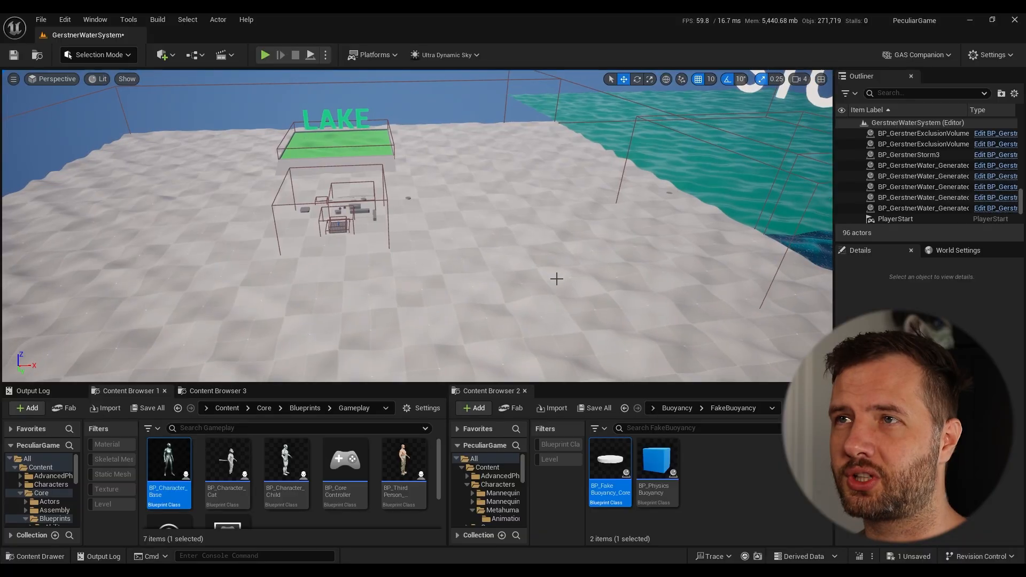
left_click(551, 172)
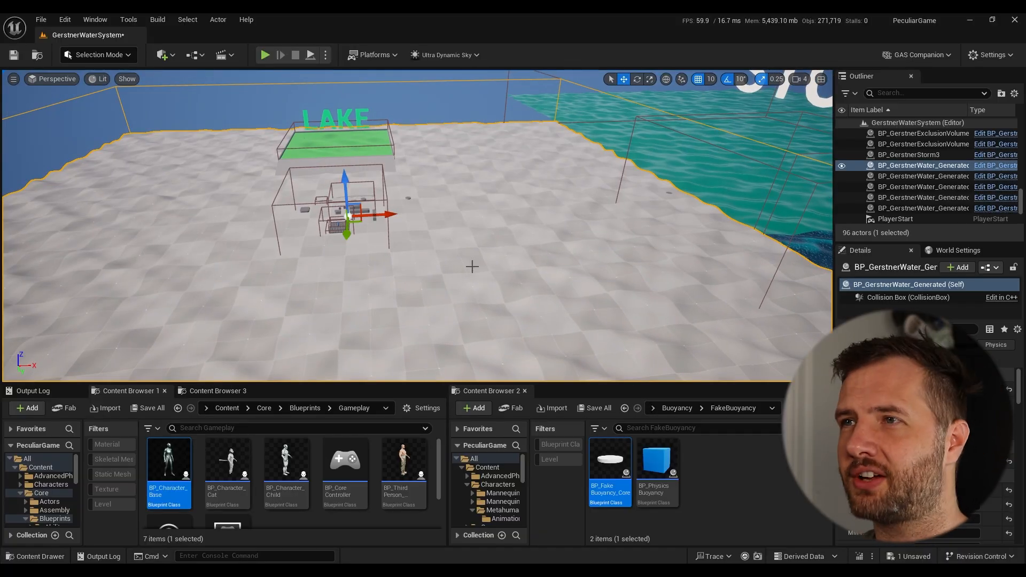
right_click_drag(546, 289, 589, 283)
left_click(588, 283)
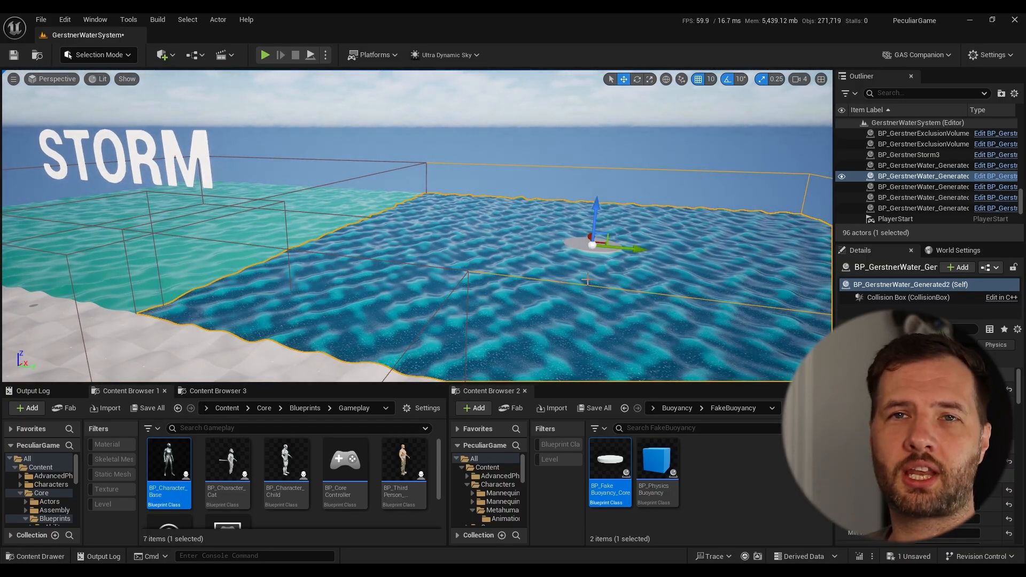
- Simulate the level and observe the teal water's waves up close near the storm area
right_click_drag(588, 283, 465, 267)
key("w")
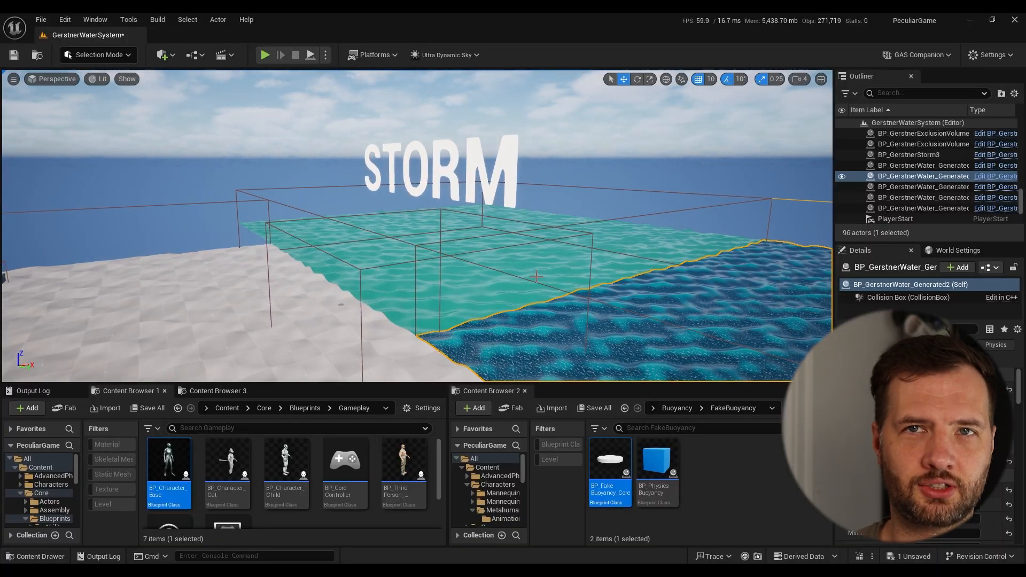
key("w")
mouse_move(491, 294)
right_mouse_down()
mouse_move(528, 311)
mouse_move(477, 293)
right_mouse_up()
key("w")
scroll(490, 297, "down", 2)
left_click(310, 55)
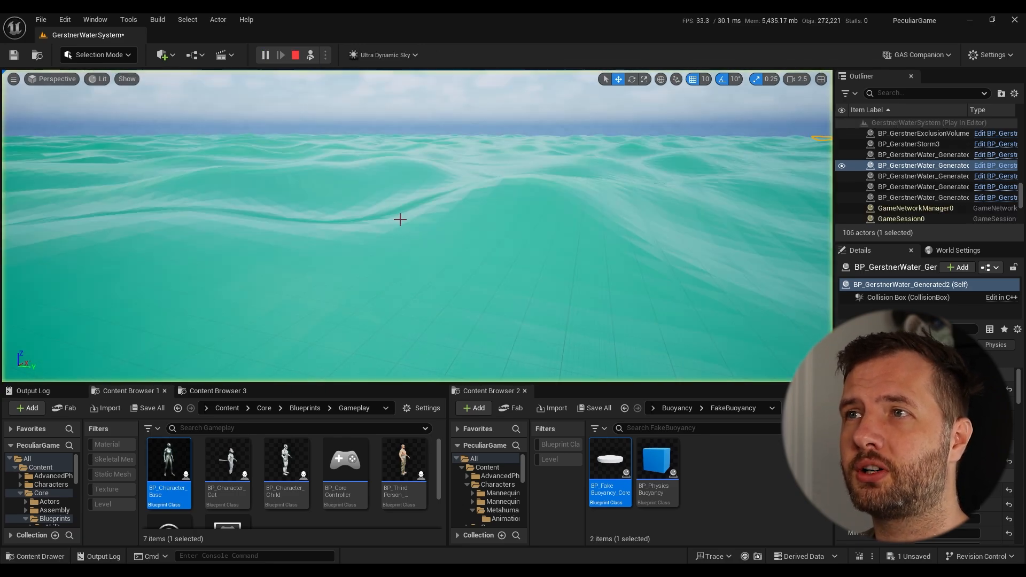
mouse_move(417, 225)
right_mouse_down()
mouse_move(470, 211)
mouse_move(453, 209)
mouse_move(513, 212)
mouse_move(416, 230)
mouse_move(400, 221)
right_mouse_up()
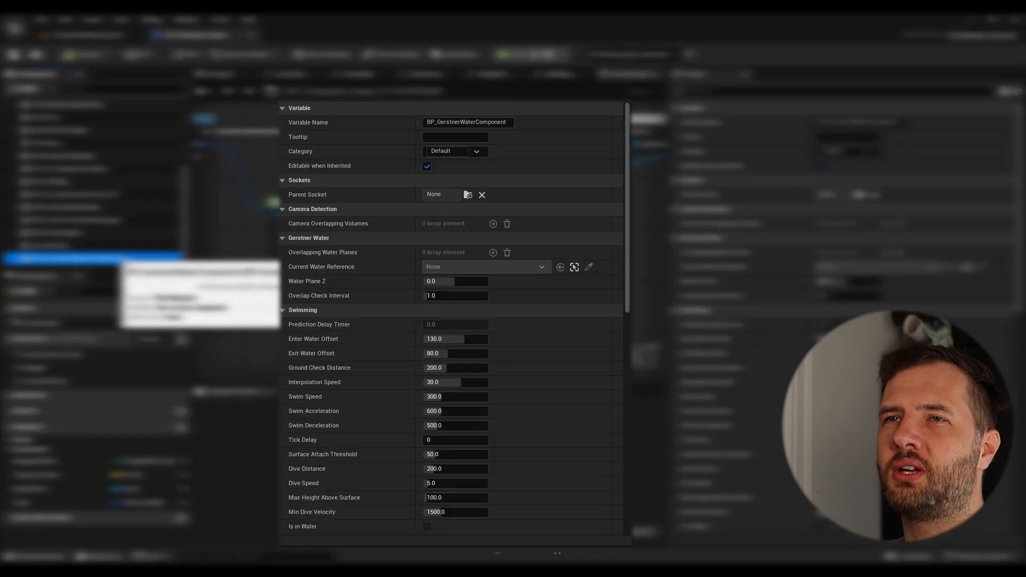
- Review the swimming, diving, client prediction, debug and post-process settings of BP_GerstnerWaterComponent
scroll(387, 243, "down", 10)
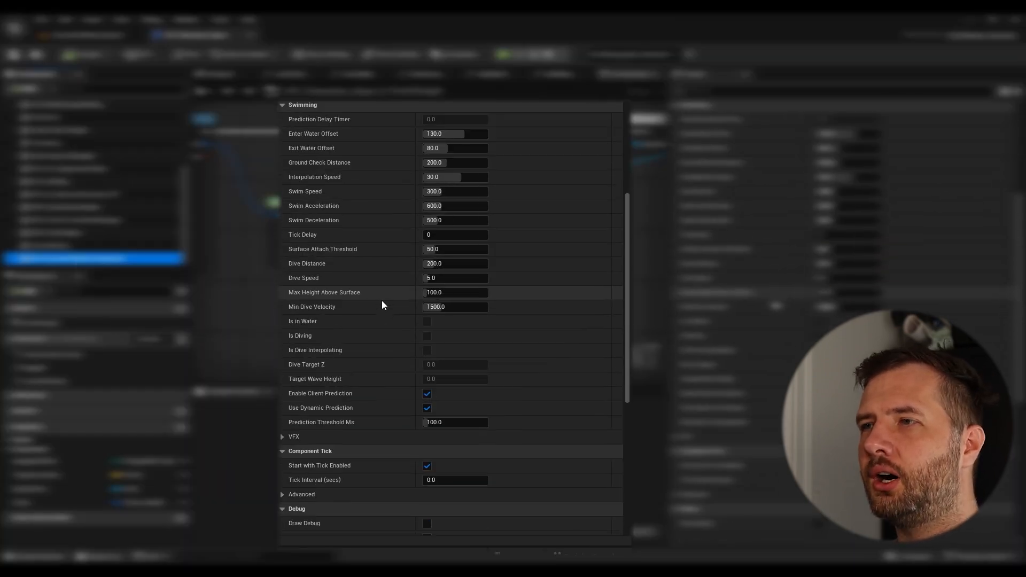
scroll(374, 307, "down", 3)
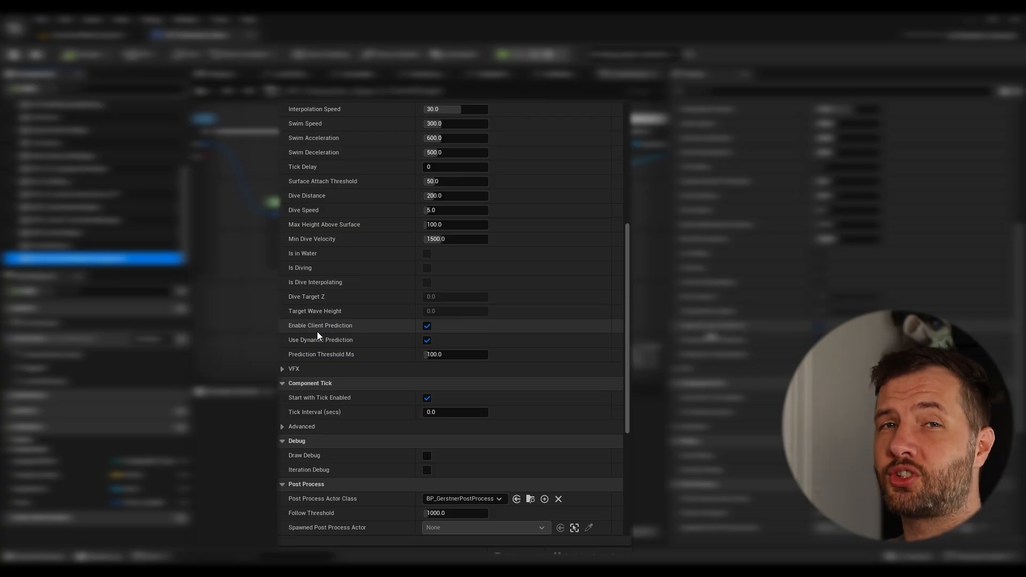
scroll(327, 332, "up", 1)
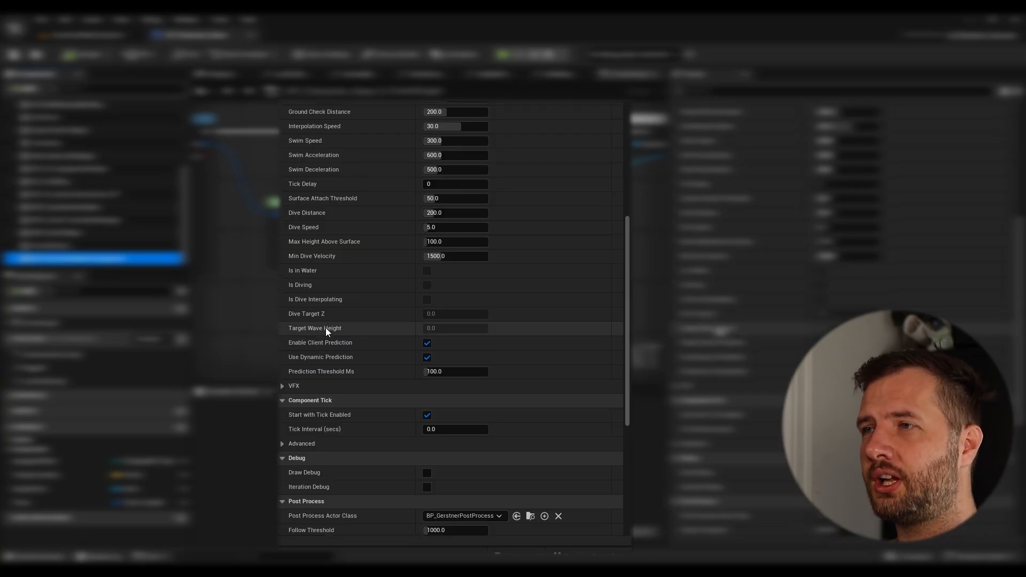
scroll(327, 331, "down", 1)
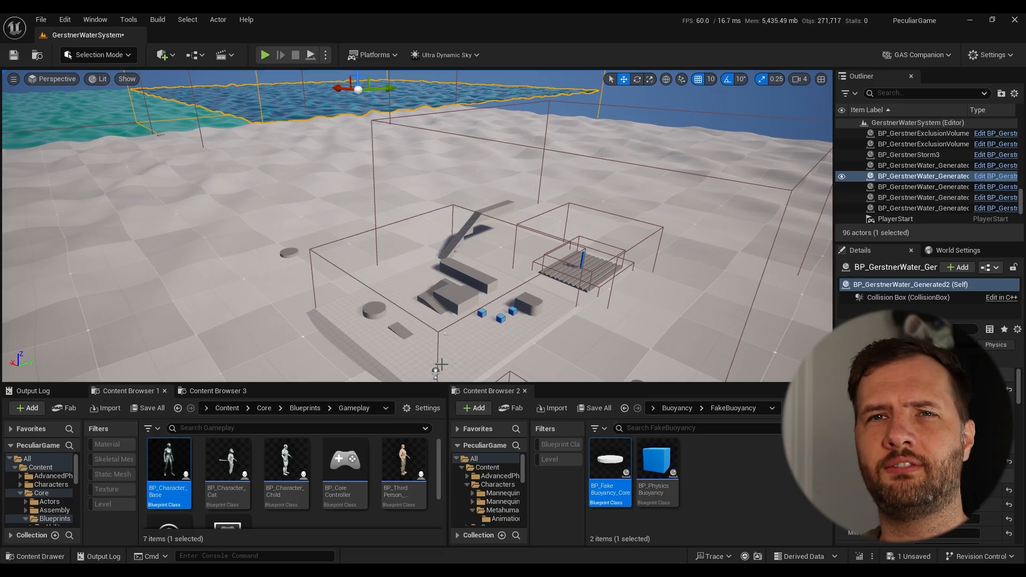
- Examine the lake's BP_GerstnerWater_Generated5 plane and the large BP_GerstnerWater_Generated plane surrounding it
left_click(348, 319)
right_click_drag(349, 318, 210, 316)
left_click(310, 221)
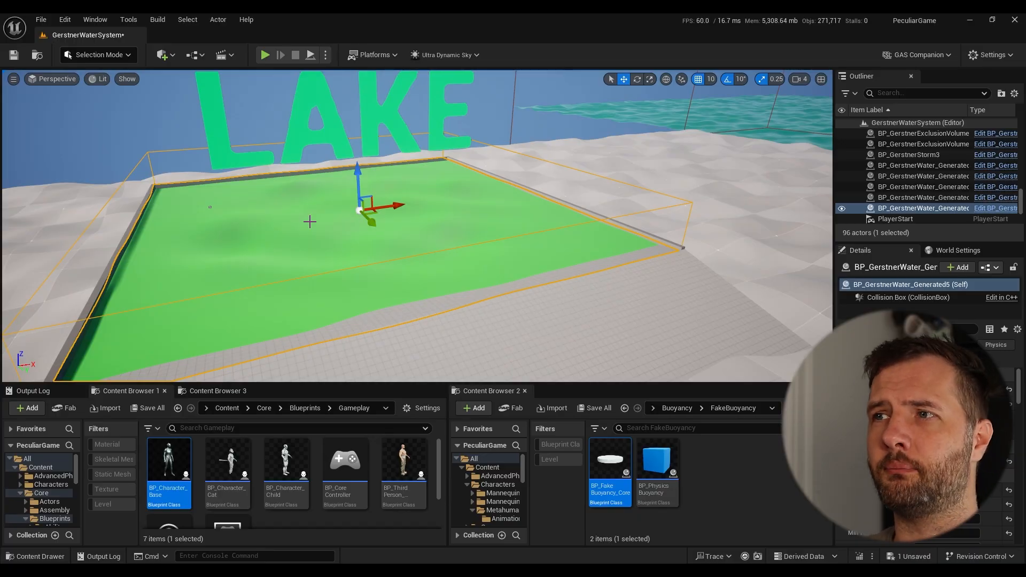
scroll(656, 254, "down", 5)
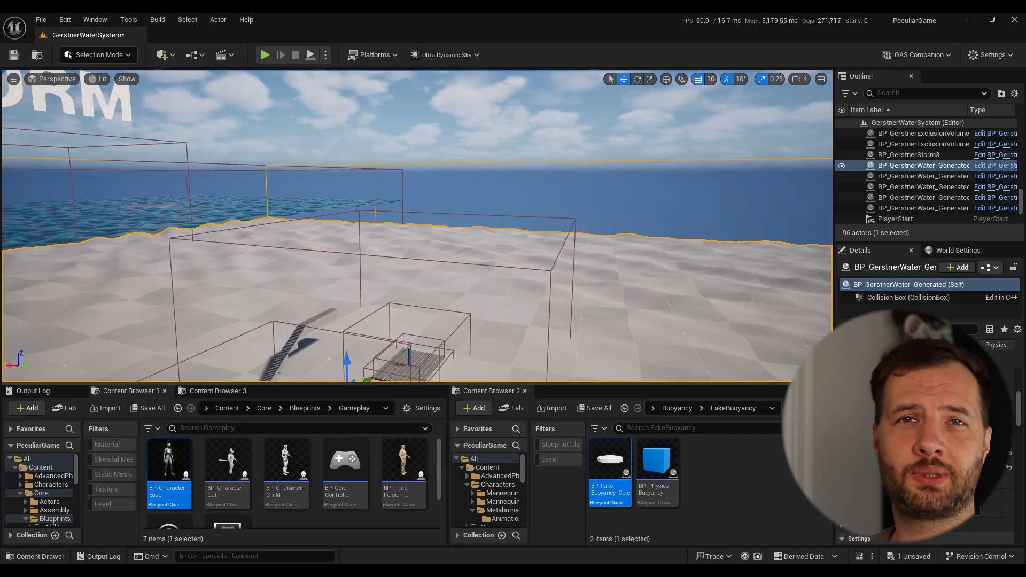
right_click_drag(376, 213, 435, 252)
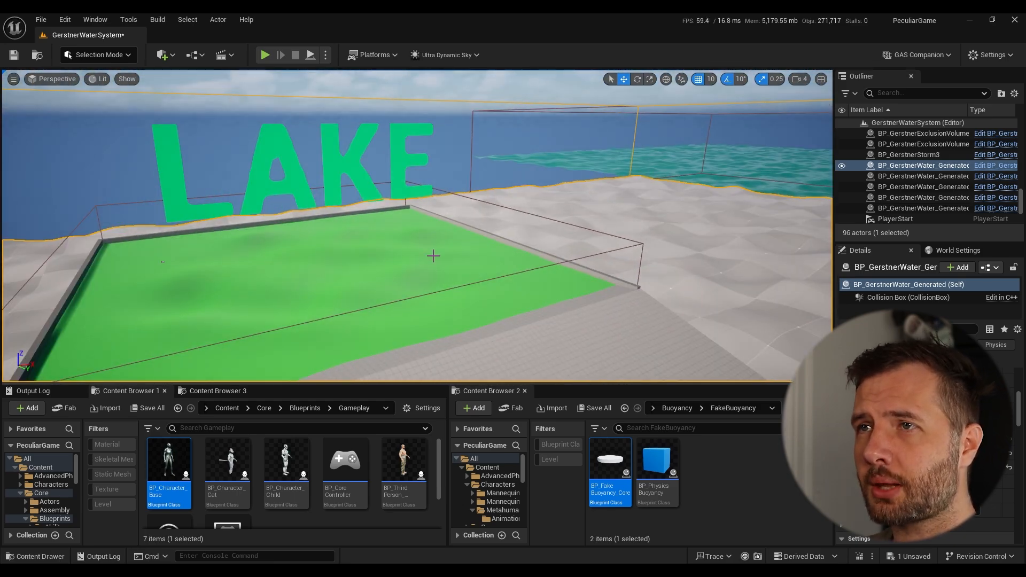
left_click(408, 267)
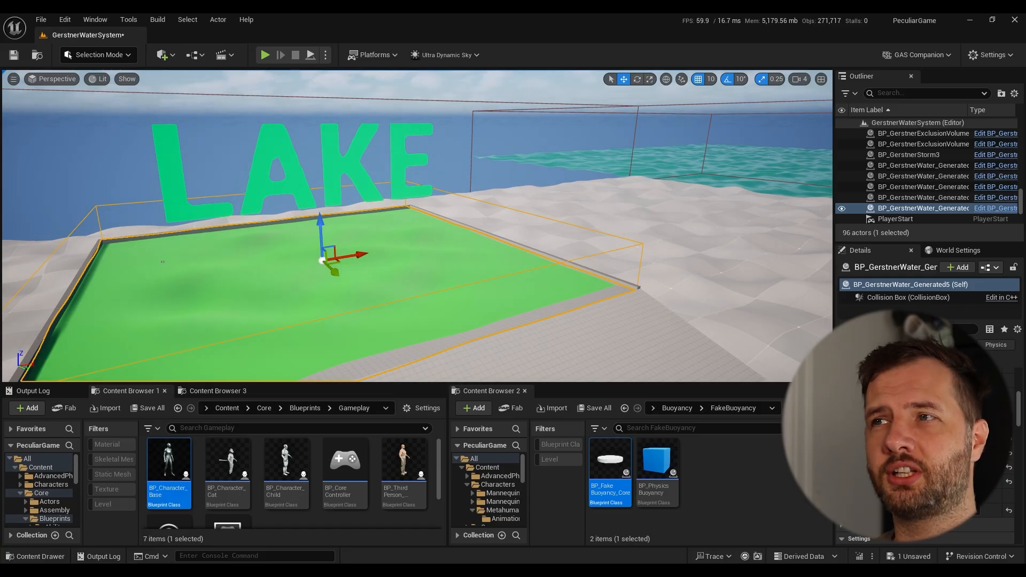
- Start playing from the ramp beside the lake and run the character down the slope into the water
right_click_drag(651, 331, 802, 334)
right_click_drag(224, 300, 208, 278)
right_click(247, 195)
left_click(325, 552)
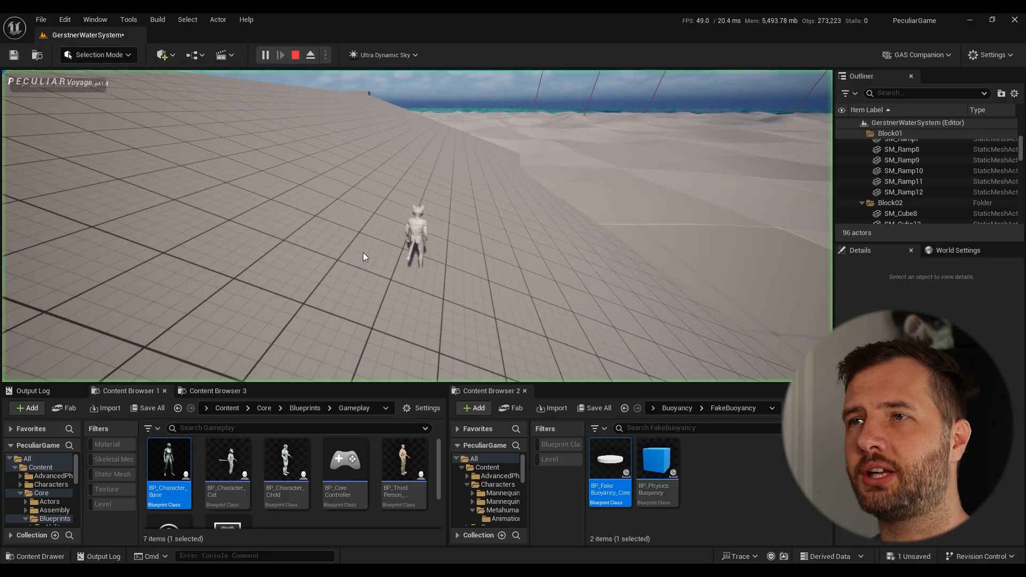
left_click(363, 254)
key("w")
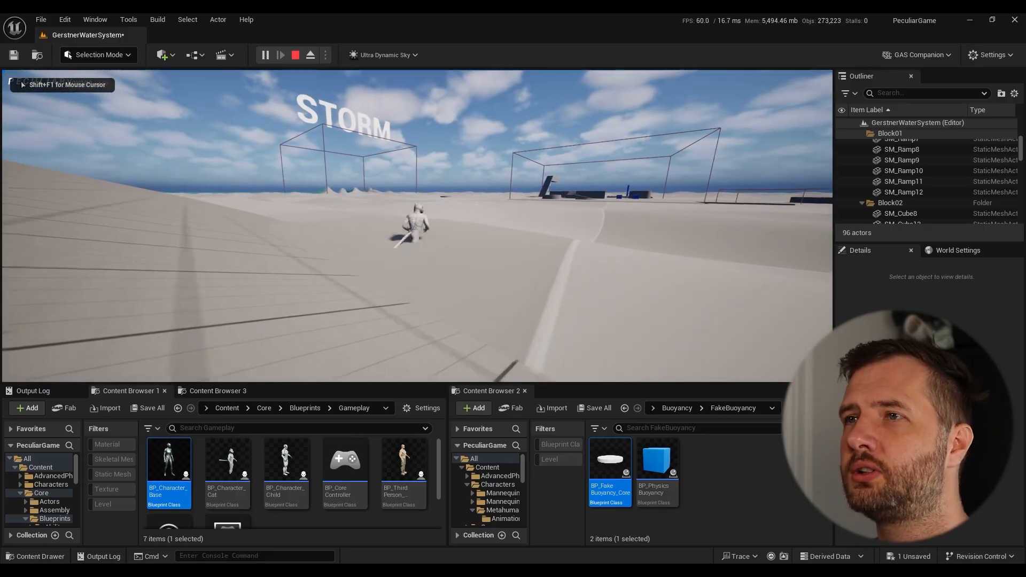
key("w")
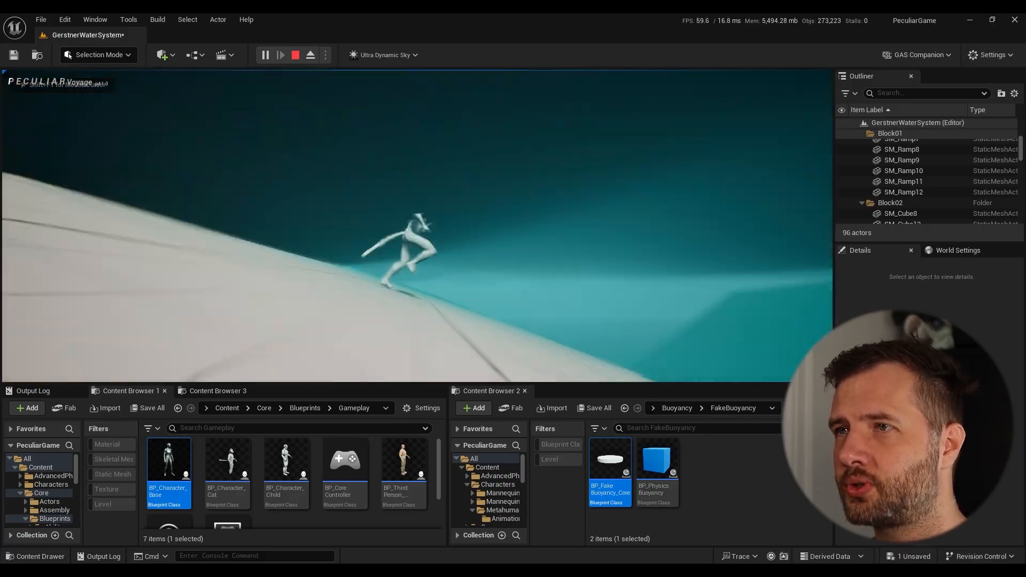
key("w")
key("w")
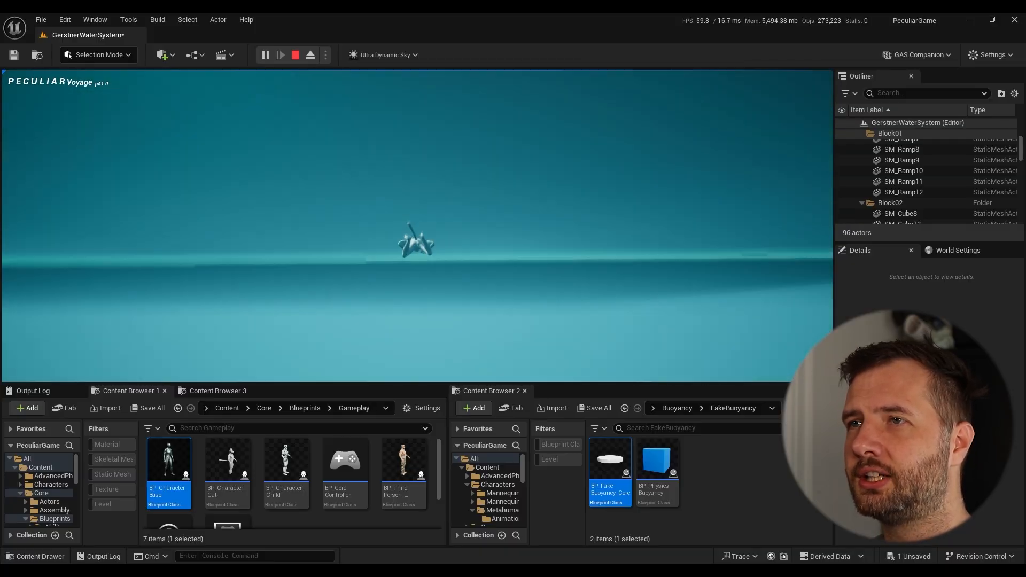
- Run the character into the green lake and swim across it, alternately diving below the waves and resurfacing
key("w")
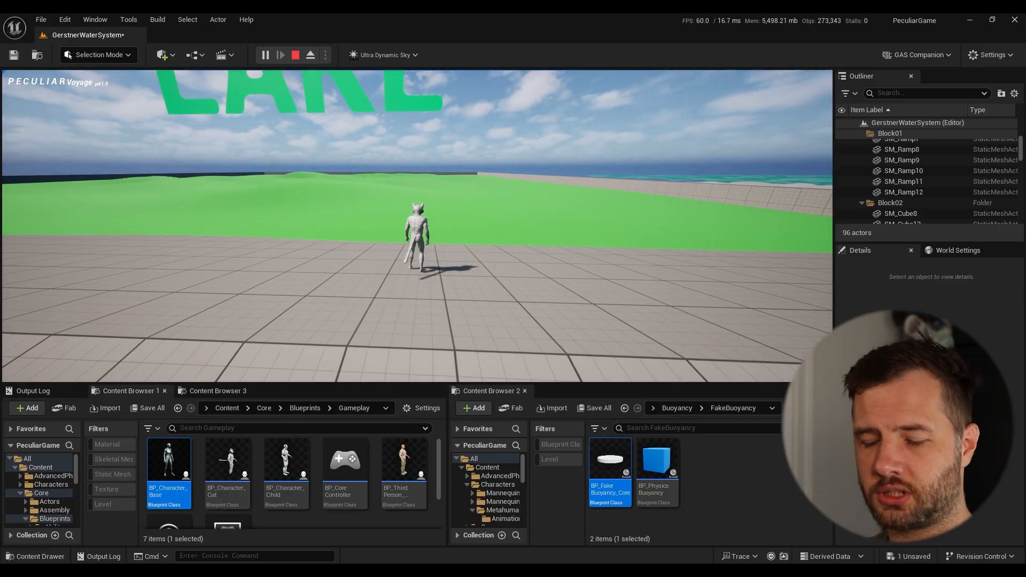
key("w")
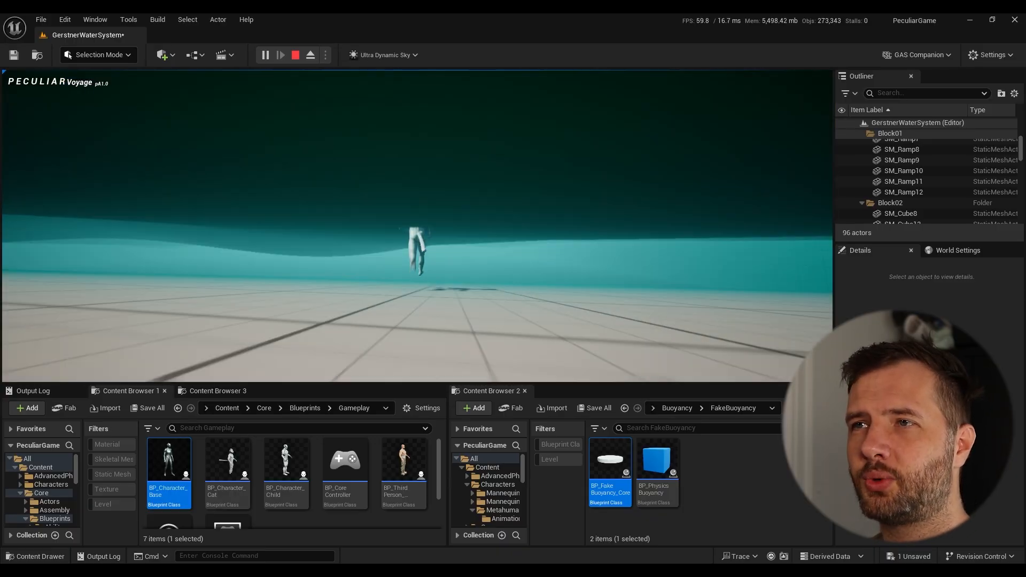
key("space")
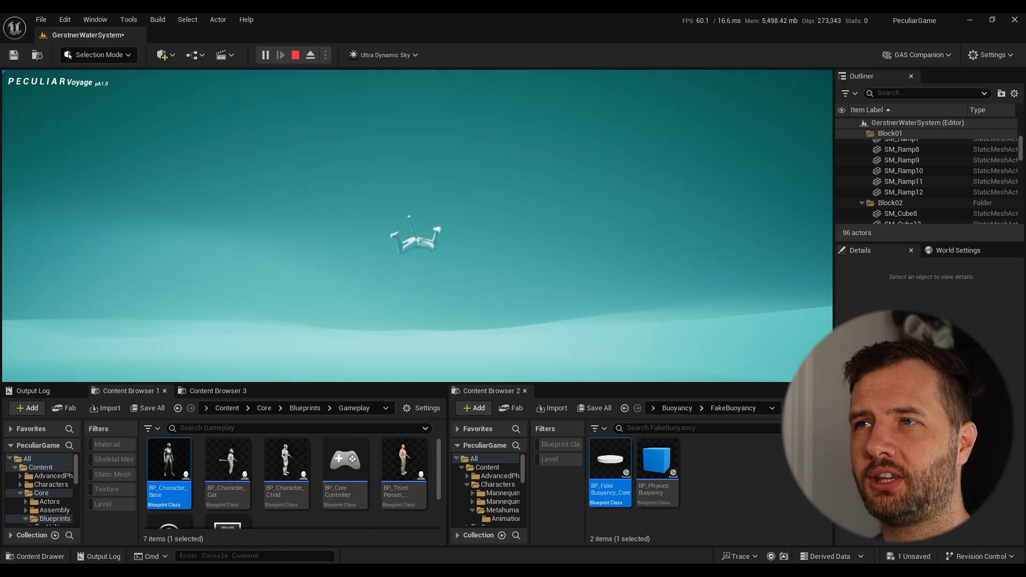
key("w")
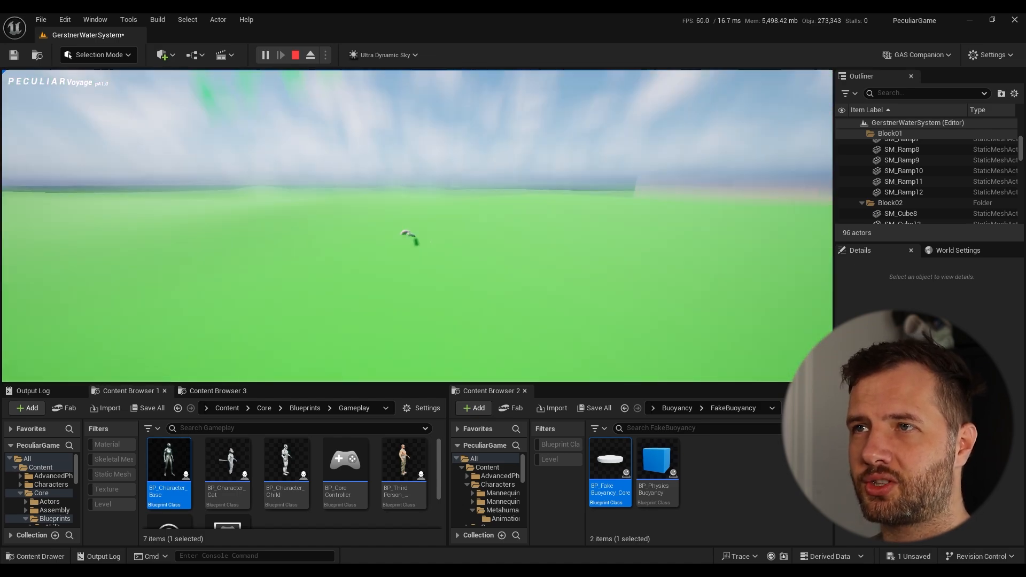
key("w")
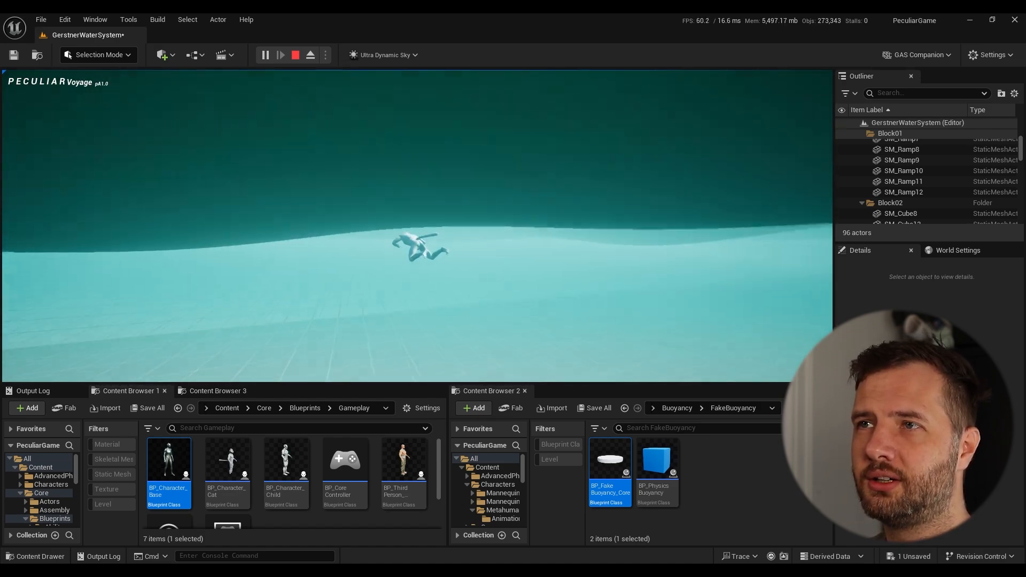
key("w")
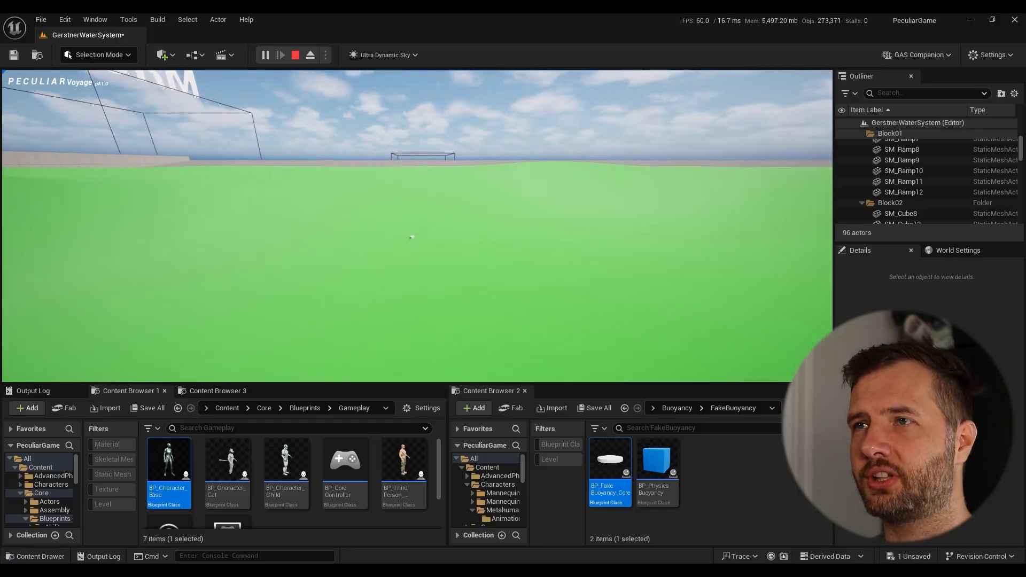
- Bring the character out of the lake, run down the ramp into the surrounding sea, and stop the play session
key("w")
key("w")
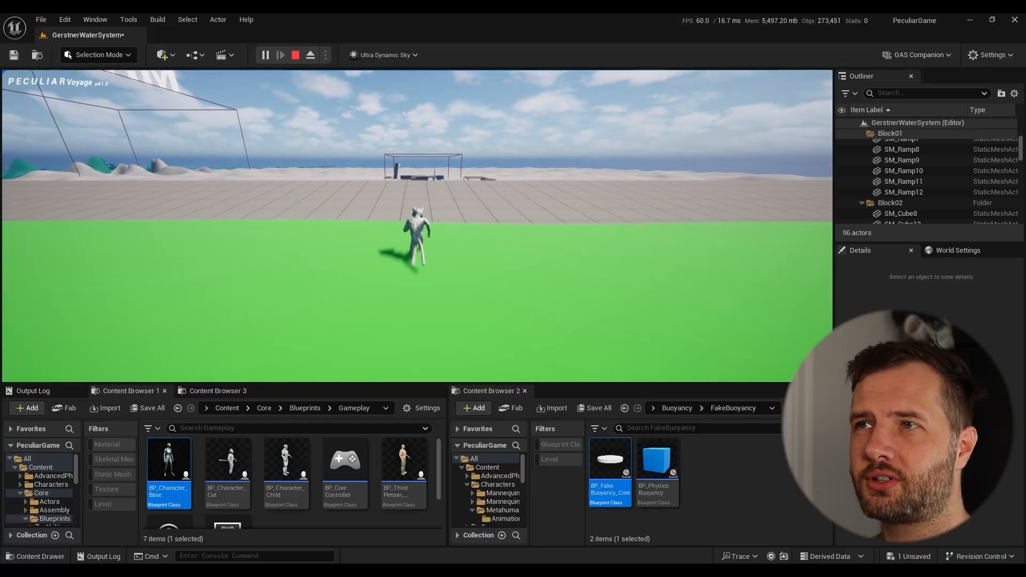
key("w")
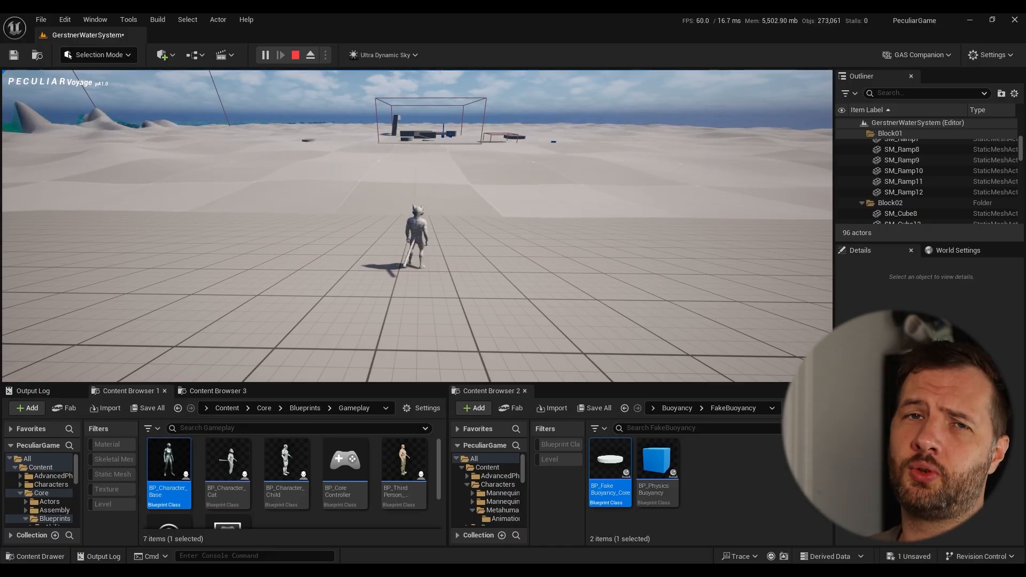
key("w")
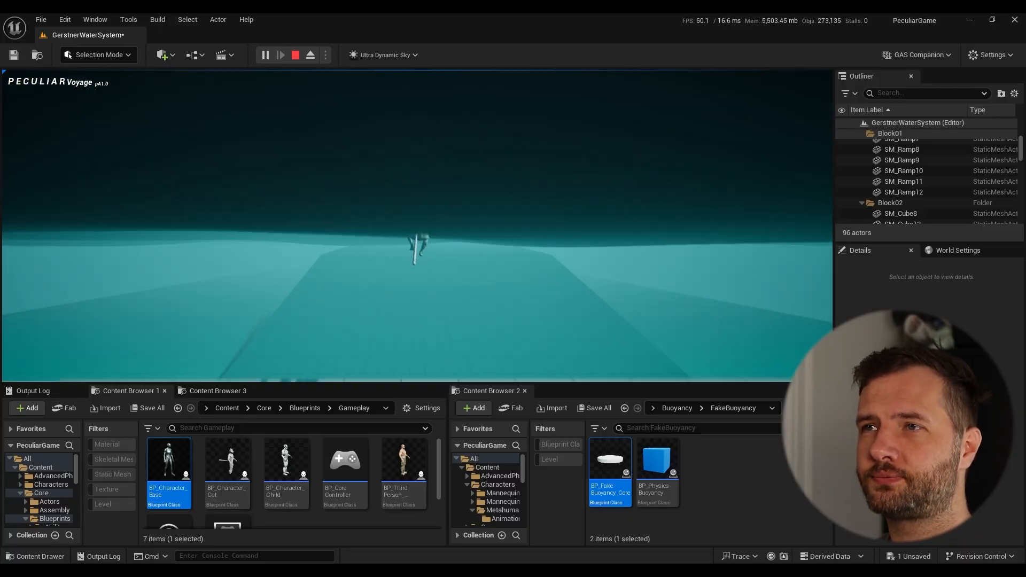
key("Escape")
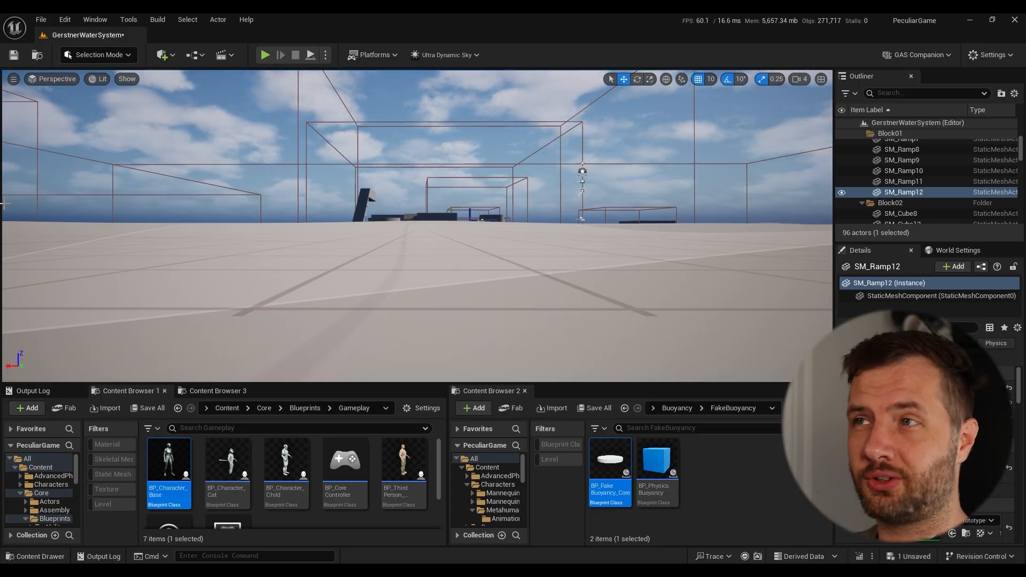
- Start playing from the playground floor and run the character down to the base of the spiral staircase
mouse_move(417, 226)
right_mouse_down()
mouse_move(444, 206)
mouse_move(641, 235)
mouse_move(348, 310)
right_mouse_up()
key("alt+p")
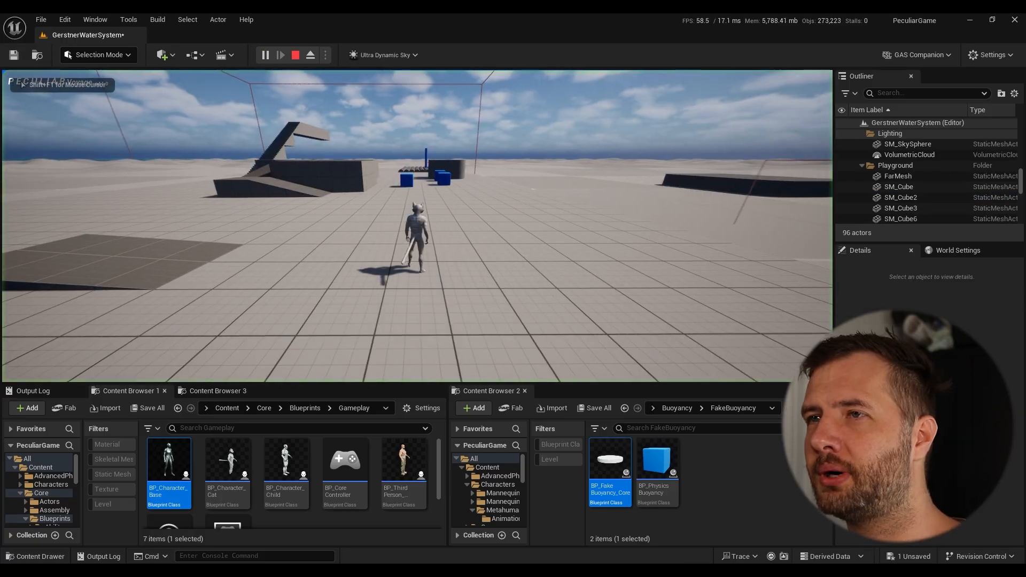
key("w")
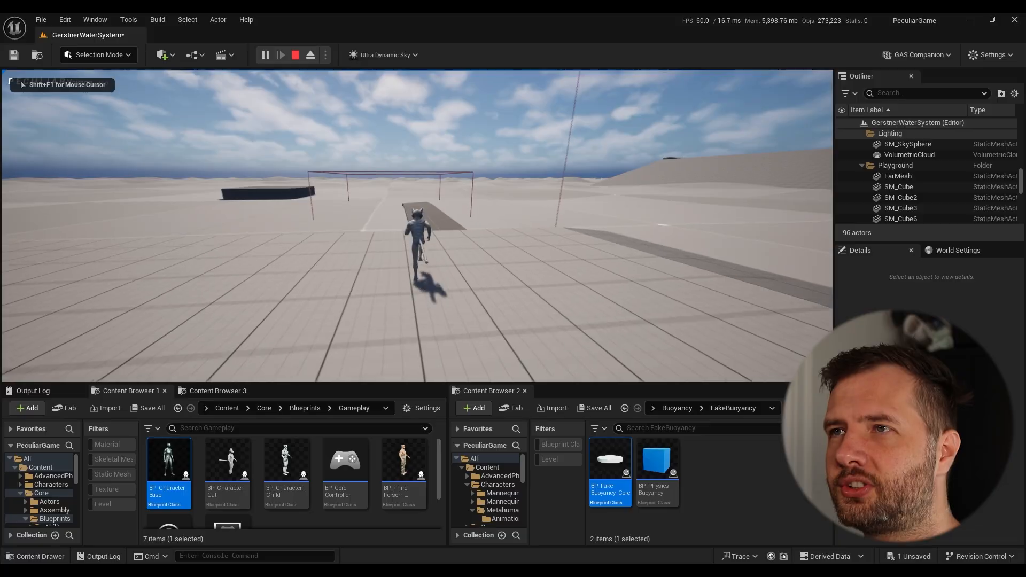
key("w")
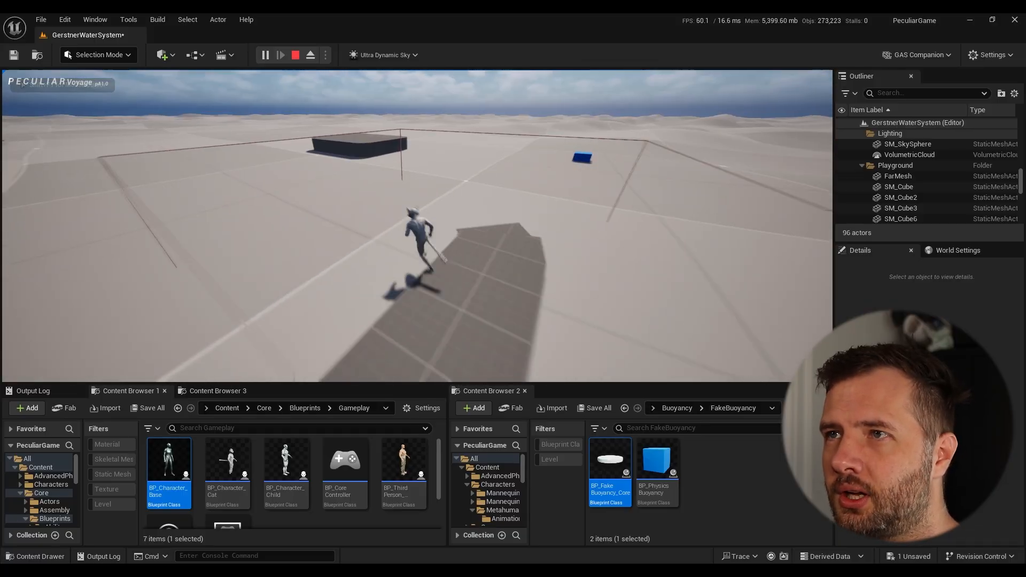
key("w")
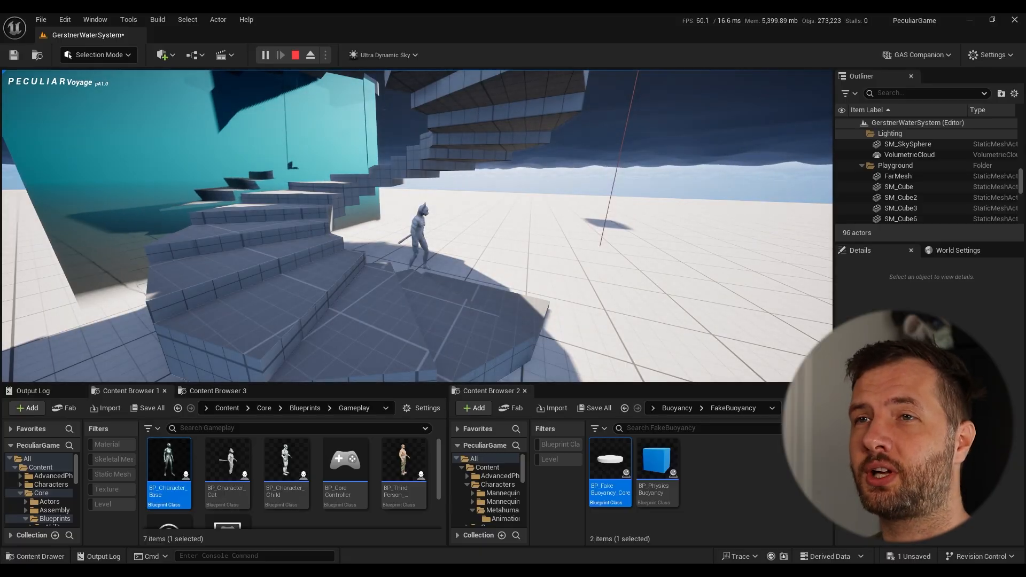
- Run the character underwater from the spiral staircase to the large block beside the dry passage
key("w")
key("w")
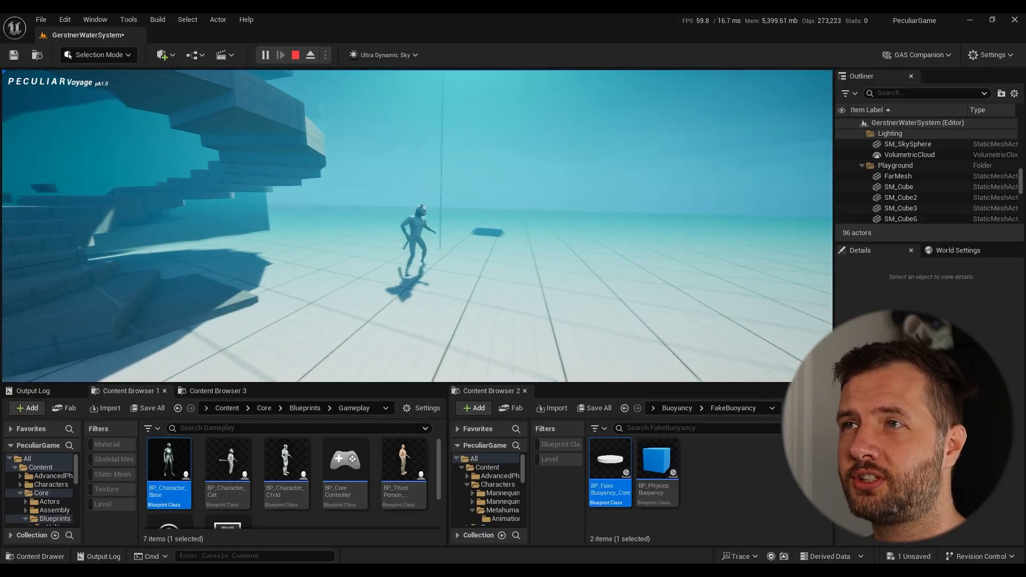
key("w")
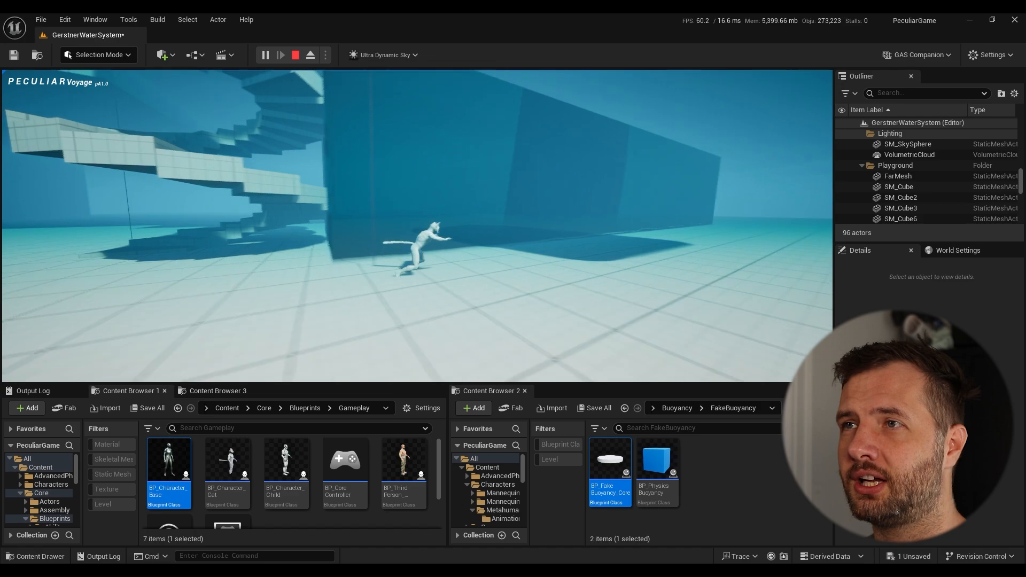
key("w")
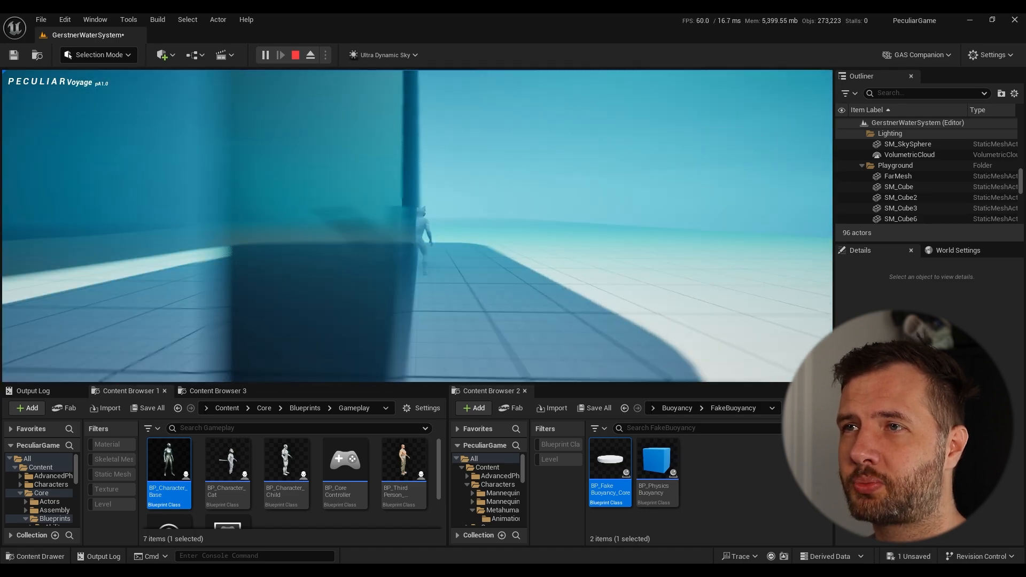
- Test the water boundary at the large block by moving the character back and forth between the dry passage and the water
key("a")
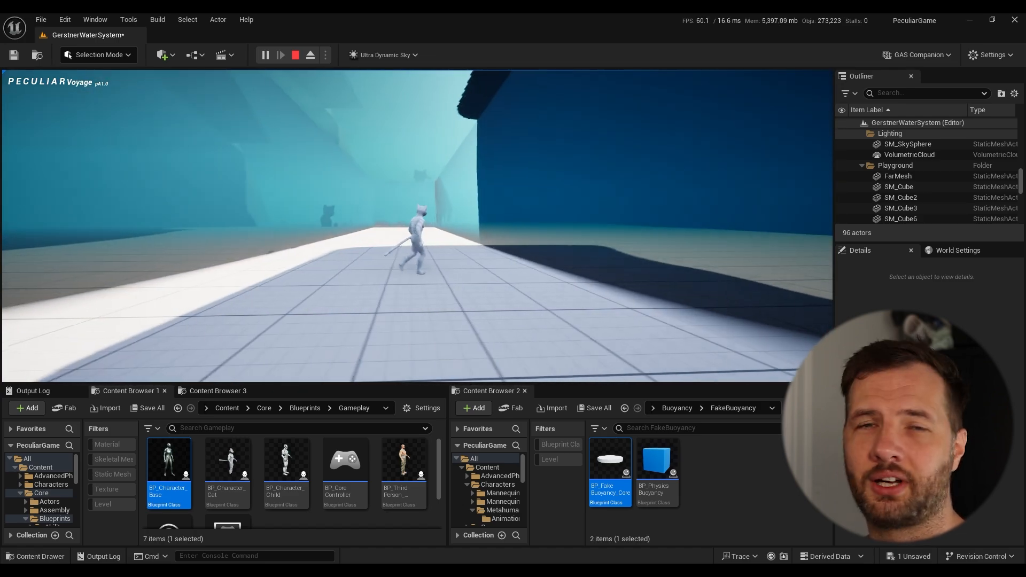
key("d")
key("w")
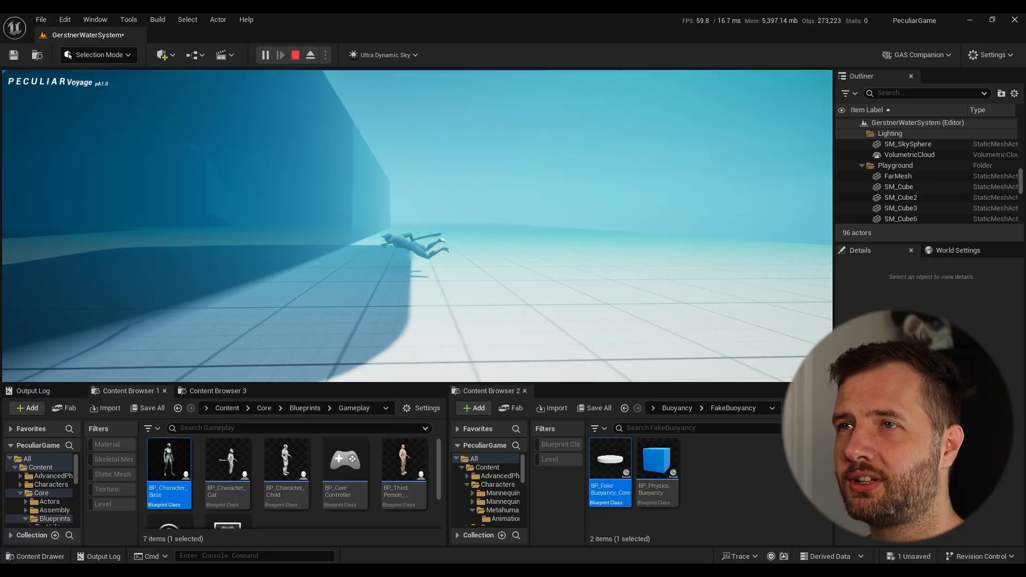
key("a")
key("d")
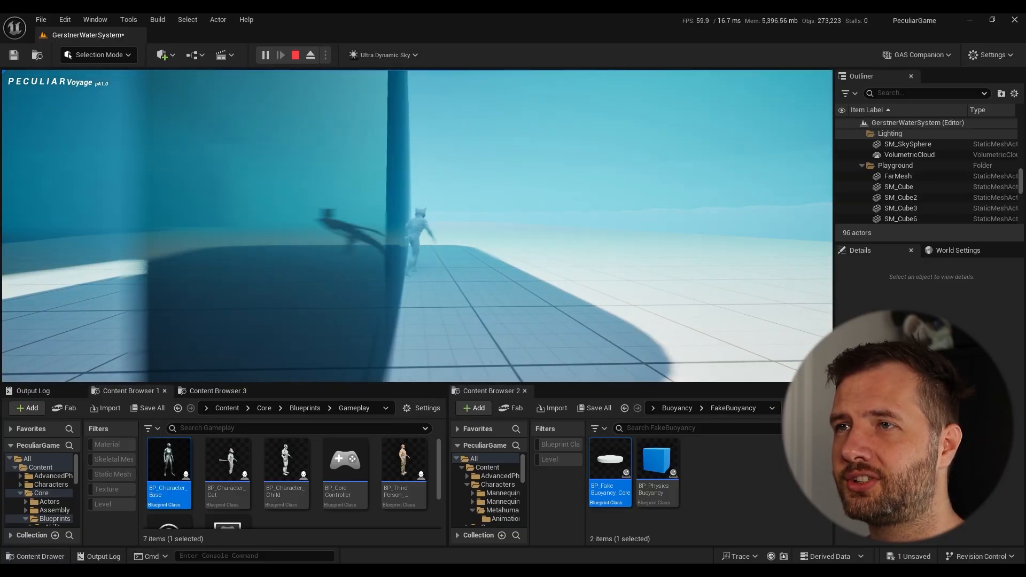
key("w")
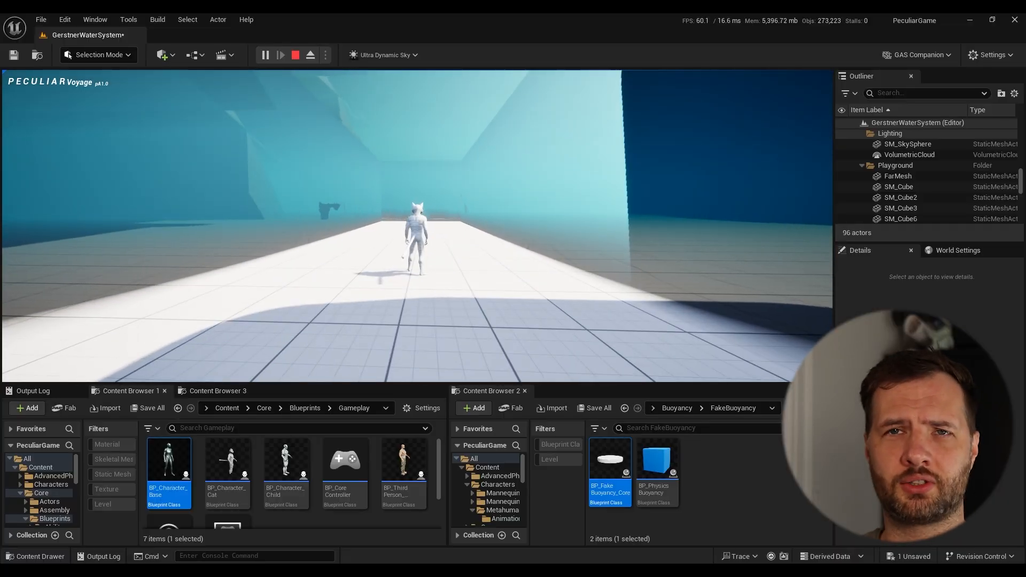
key("d")
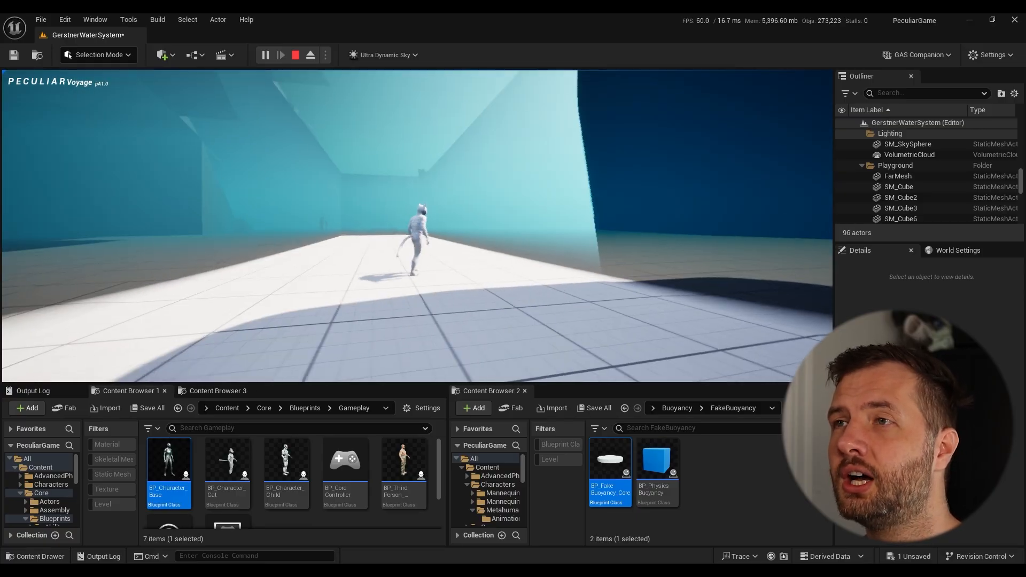
key("w")
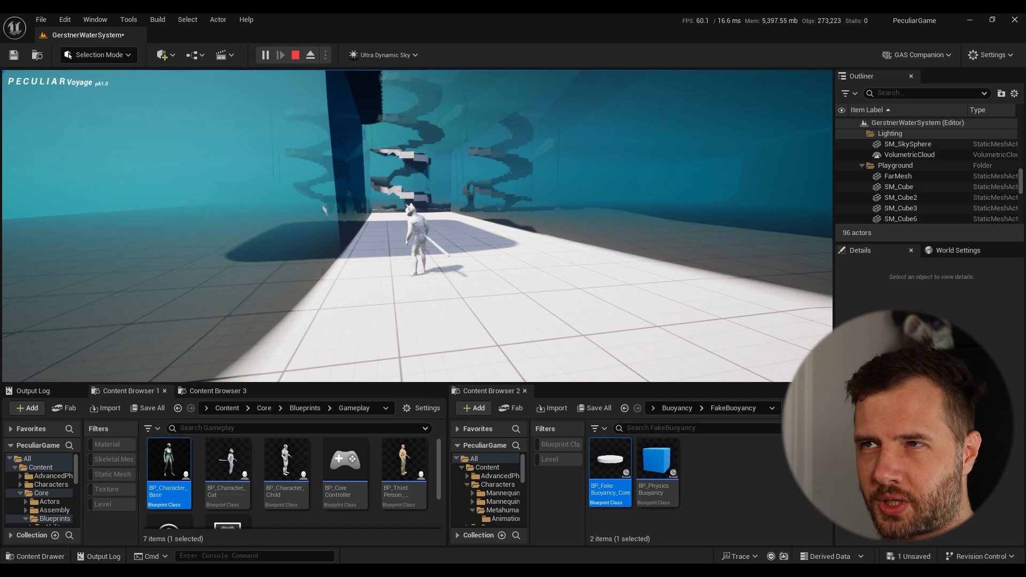
- Run the character along the dry passage toward the spiral staircases and out into the water
key("w")
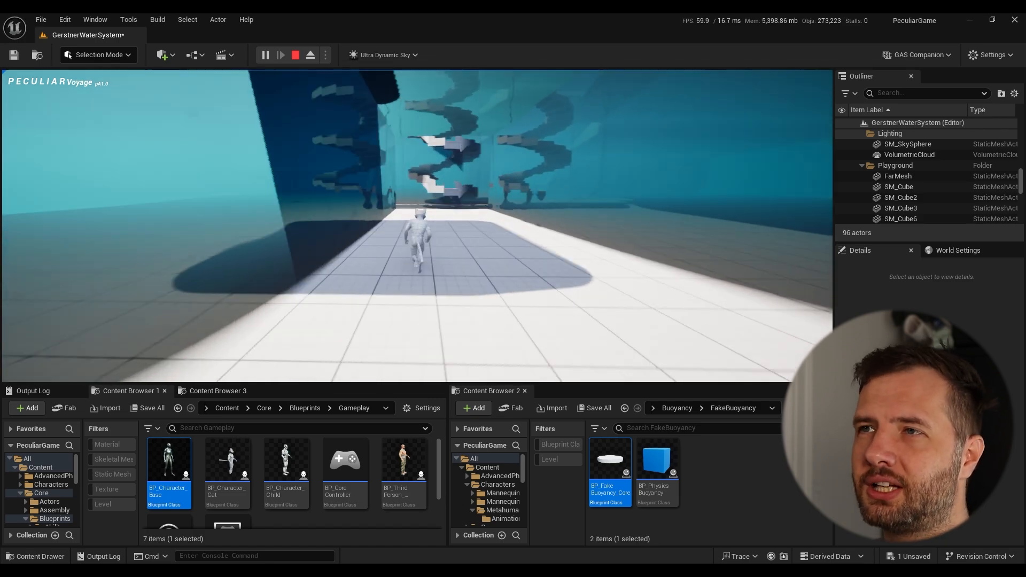
key("w")
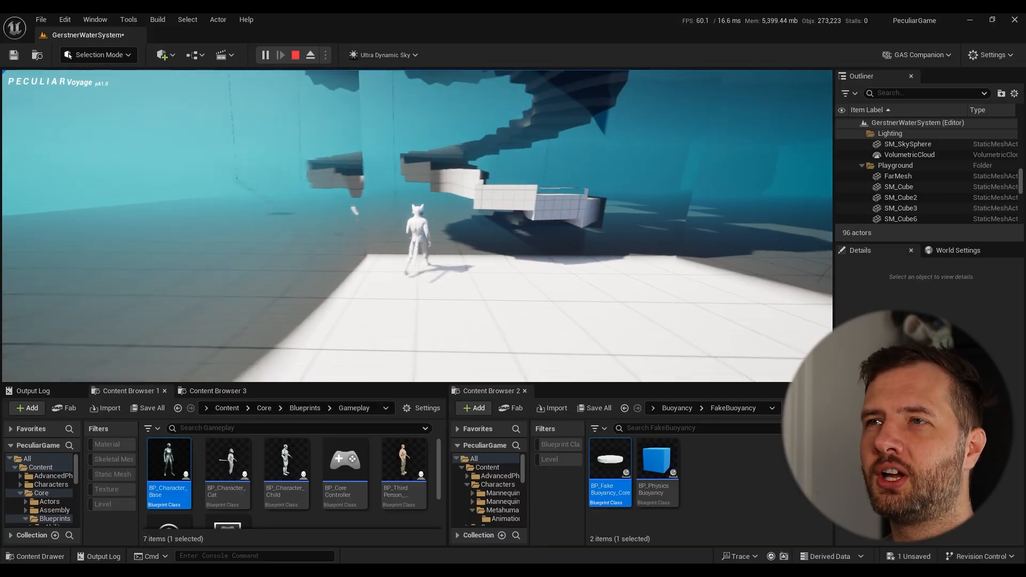
key("w")
key("w")
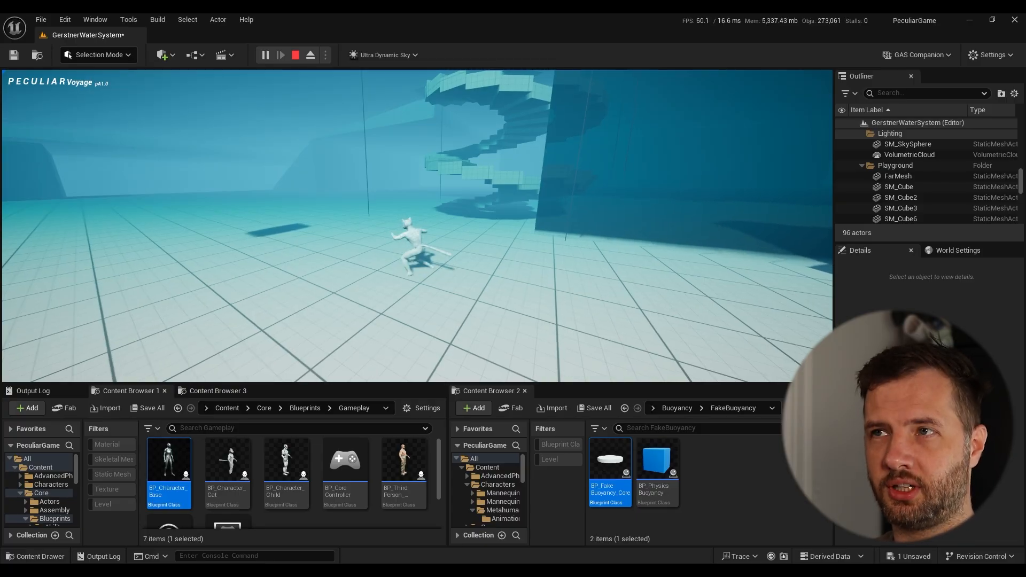
- Move the character across the underwater floor toward the spiral staircase to inspect the submerged surroundings
key("w")
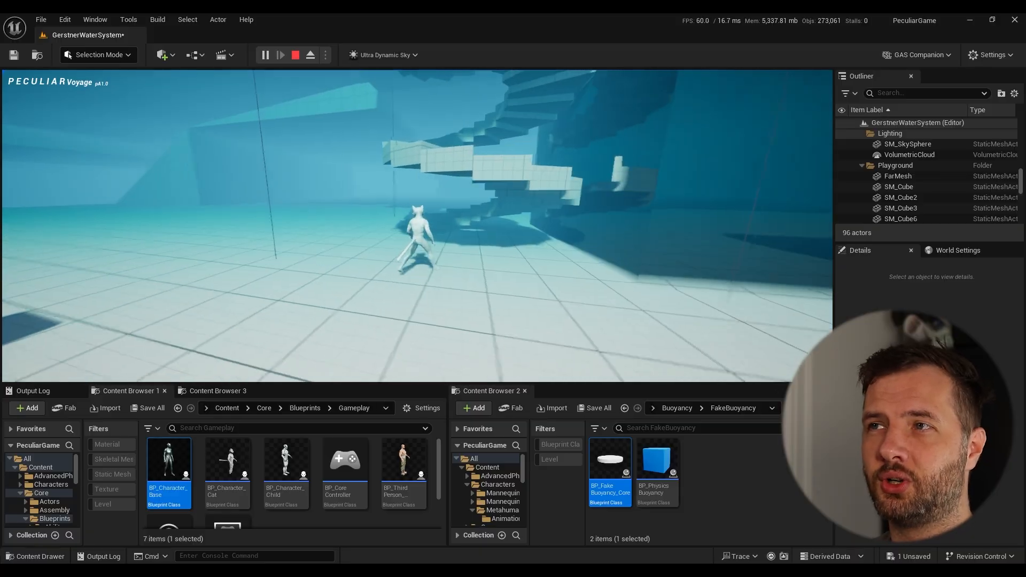
key("w")
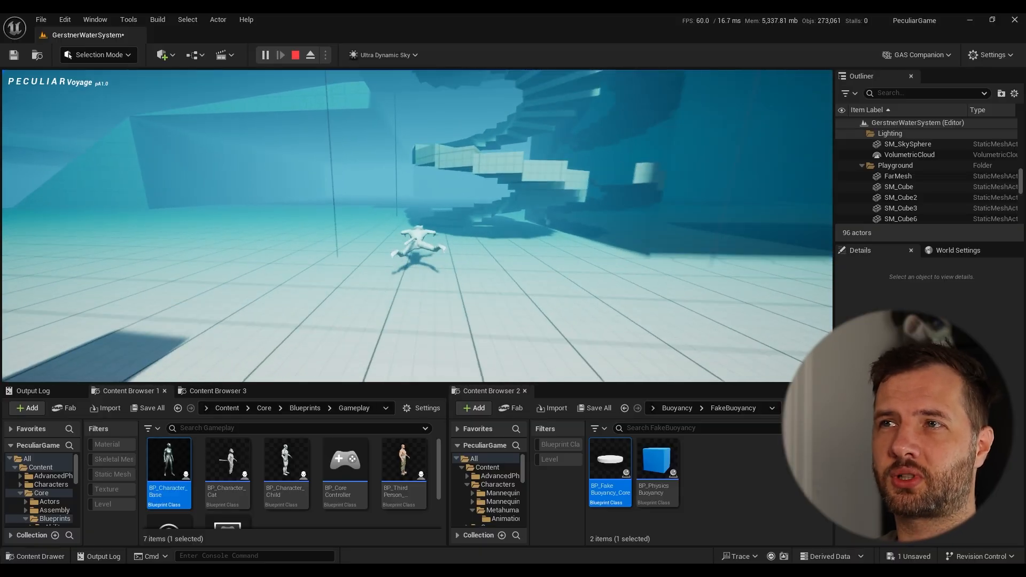
key("w")
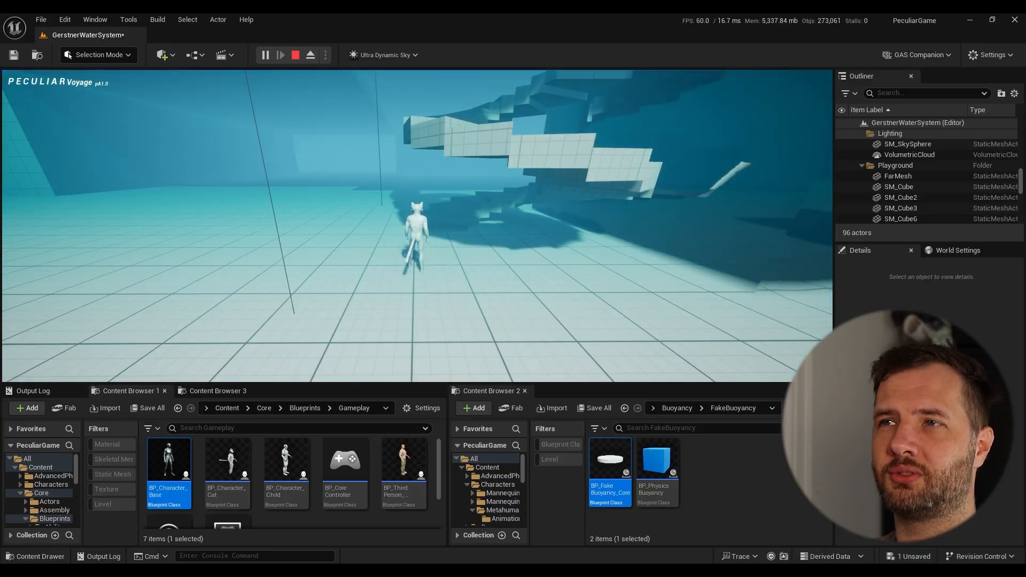
key("a")
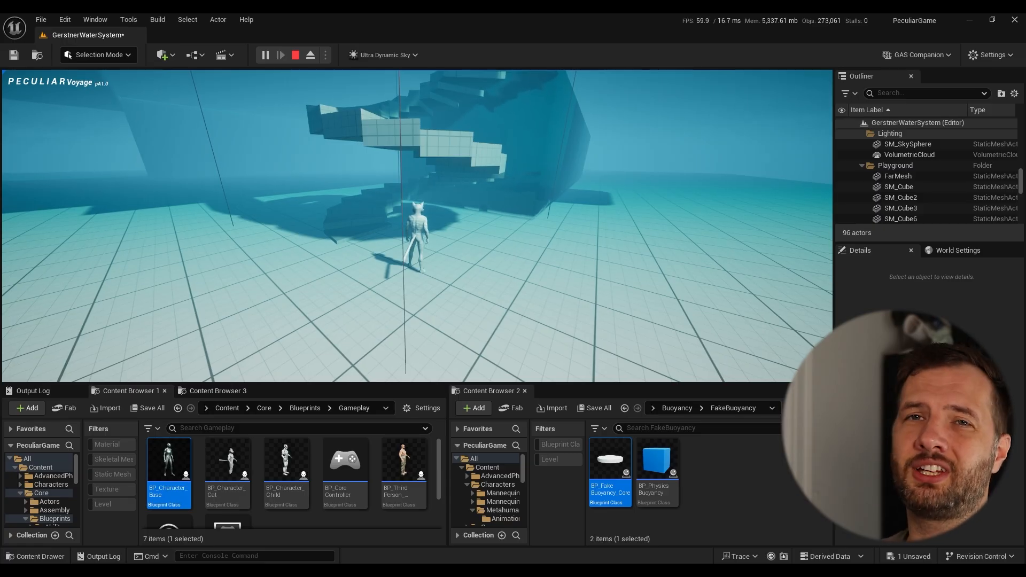
- Take the character past the spiral staircase and back into the dry passage beside the large block
key("w")
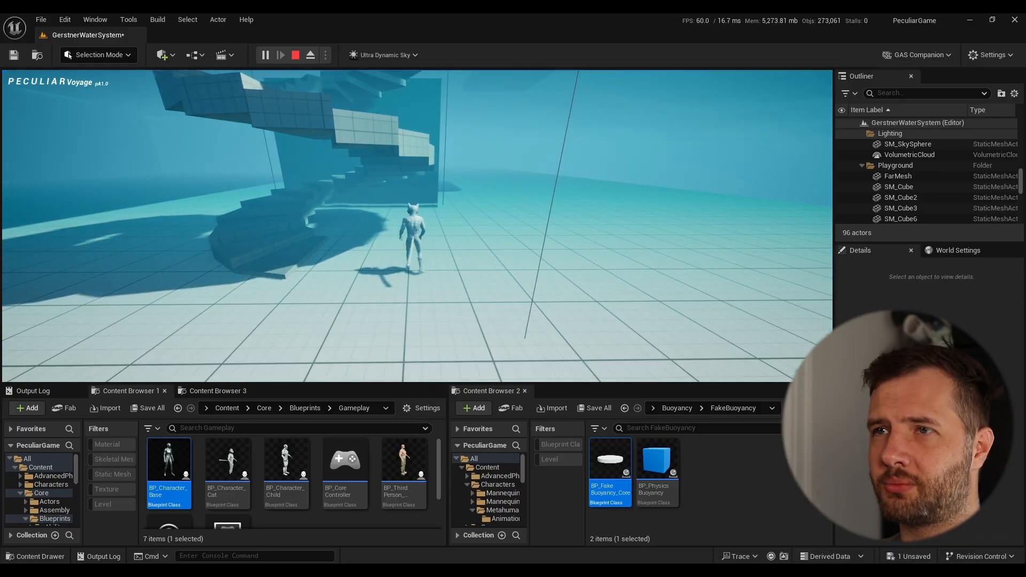
key("w")
key("space")
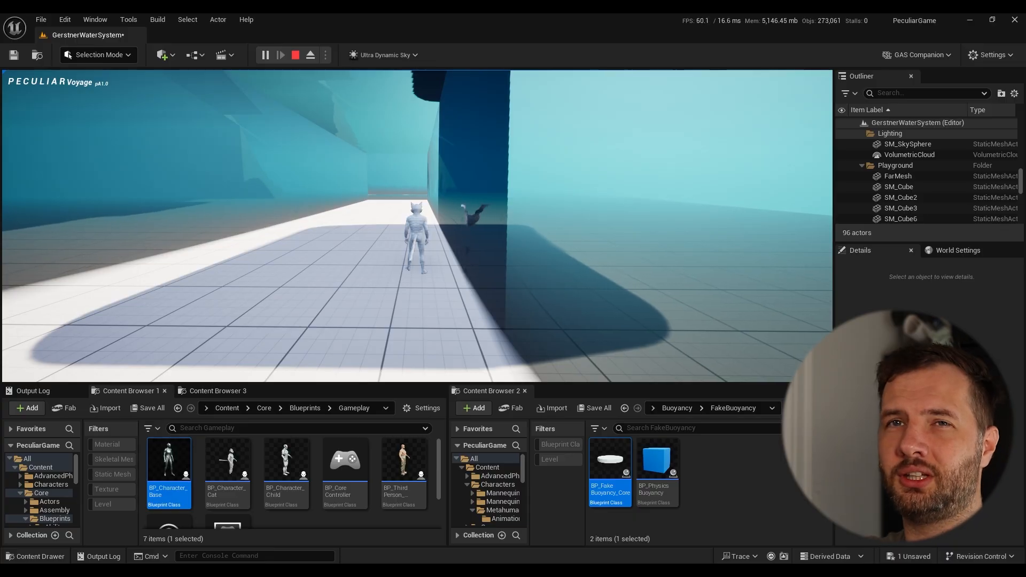
- Run the character through the dry passage past the spiral staircase and jump across the open floor beyond
key("w")
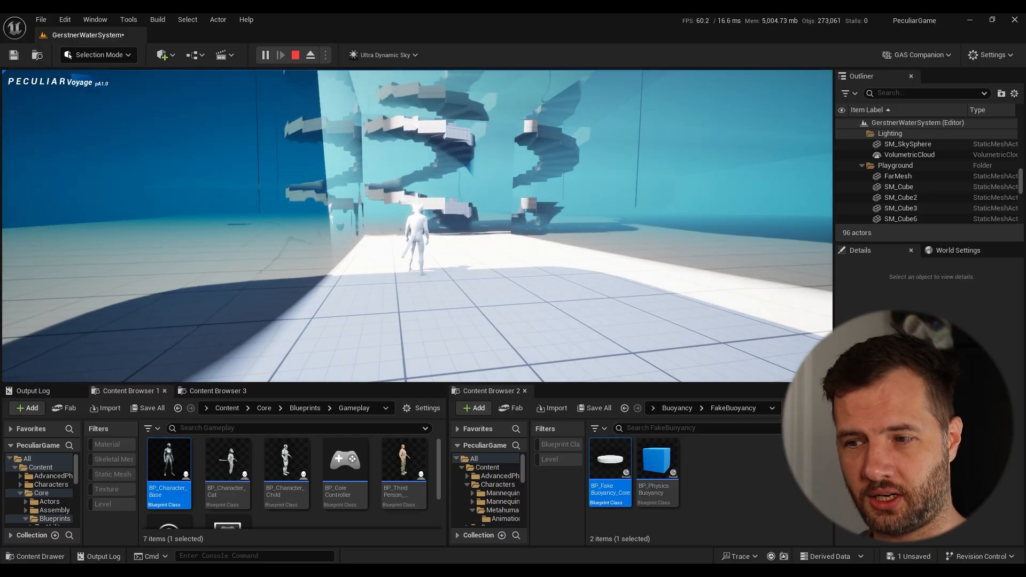
key("w")
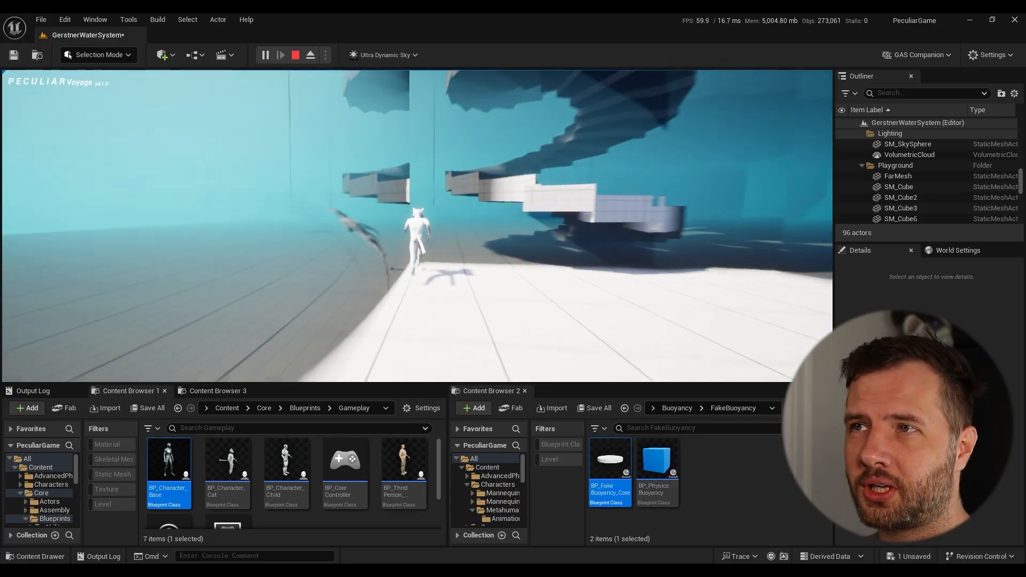
key("w")
key("space")
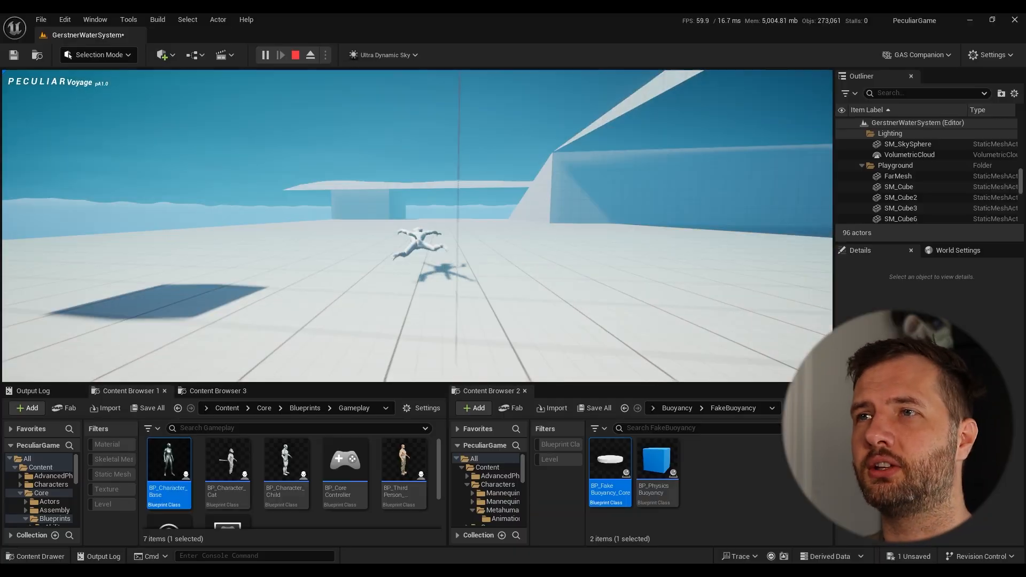
- Swim the character from the open floor past the sloped block and along the tiled wall to inspect the underwater area
key("w")
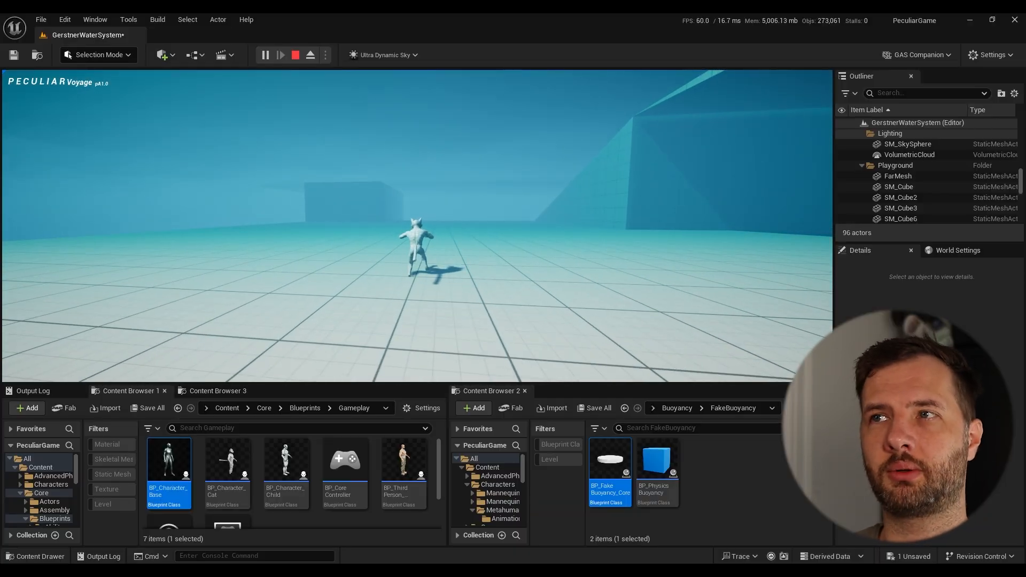
key("w")
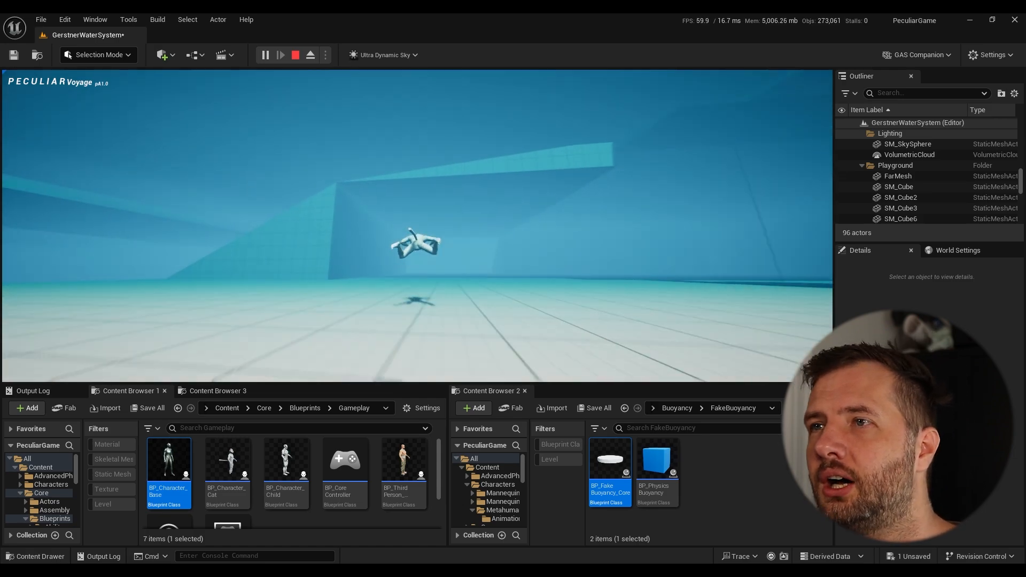
key("w")
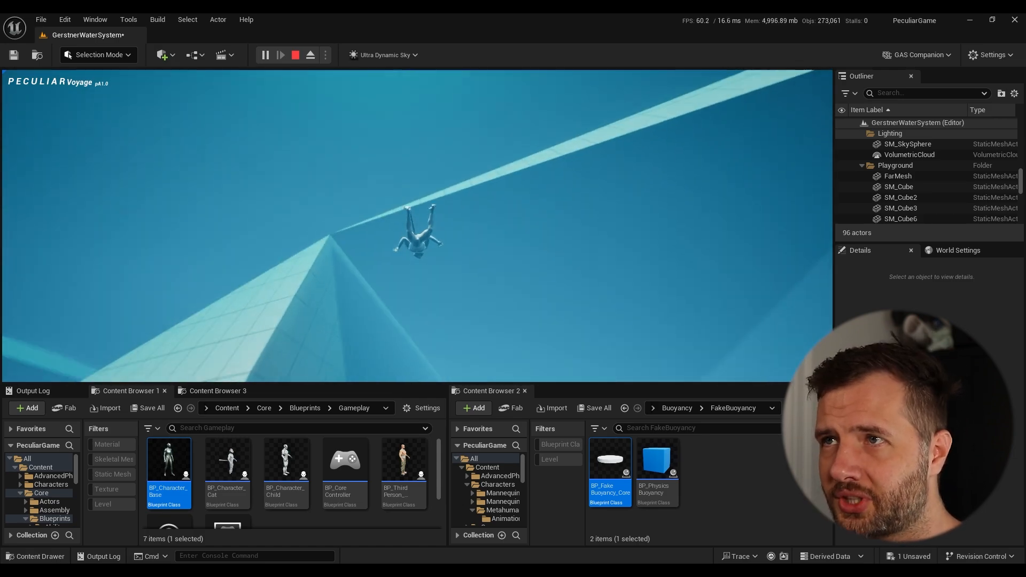
key("w")
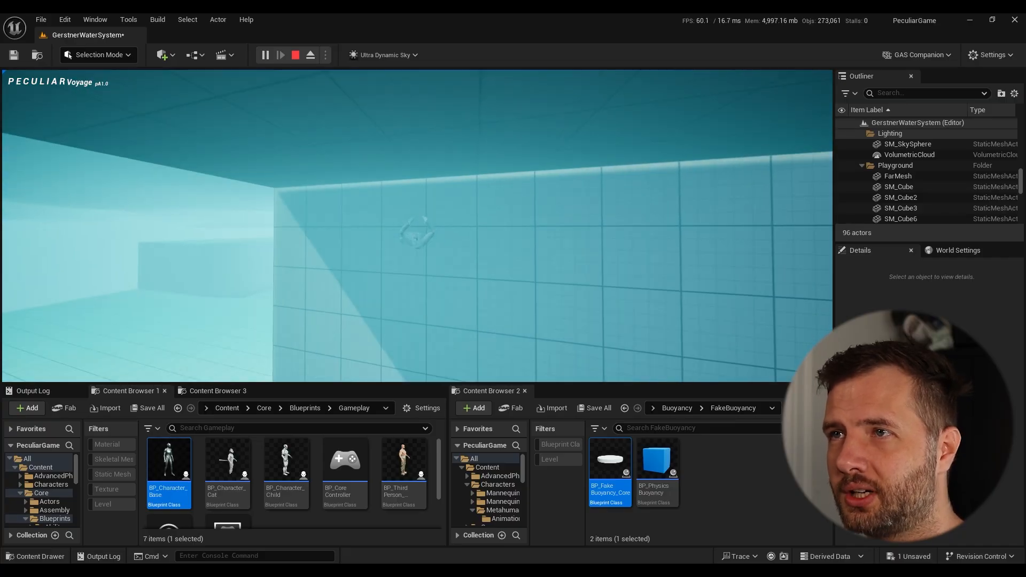
key("w")
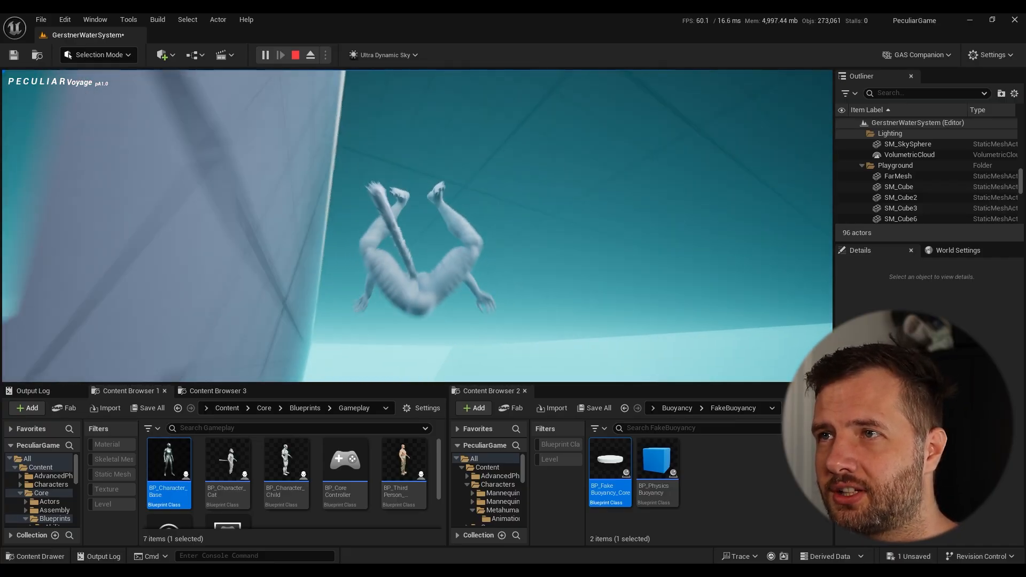
key("w")
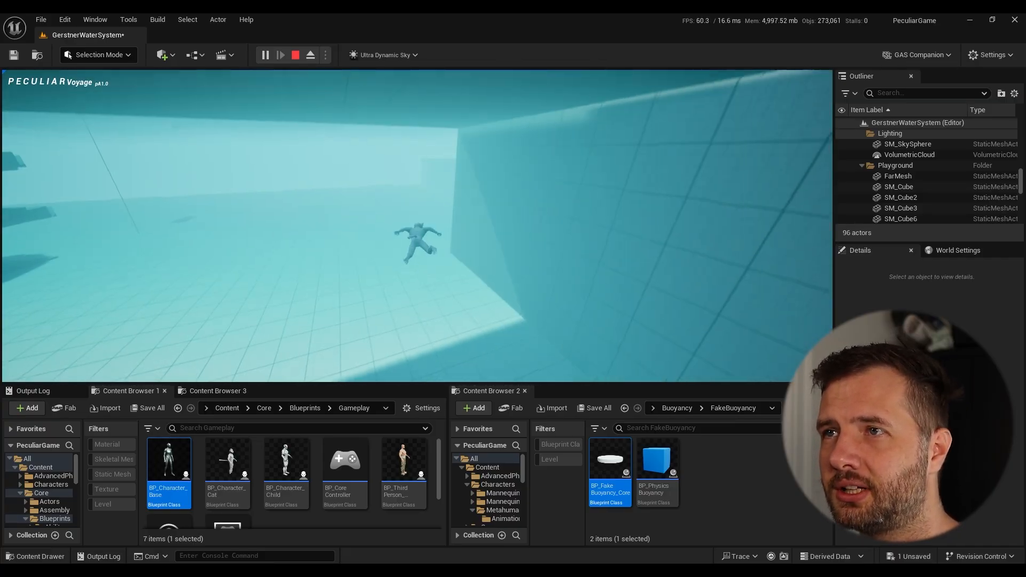
key("w")
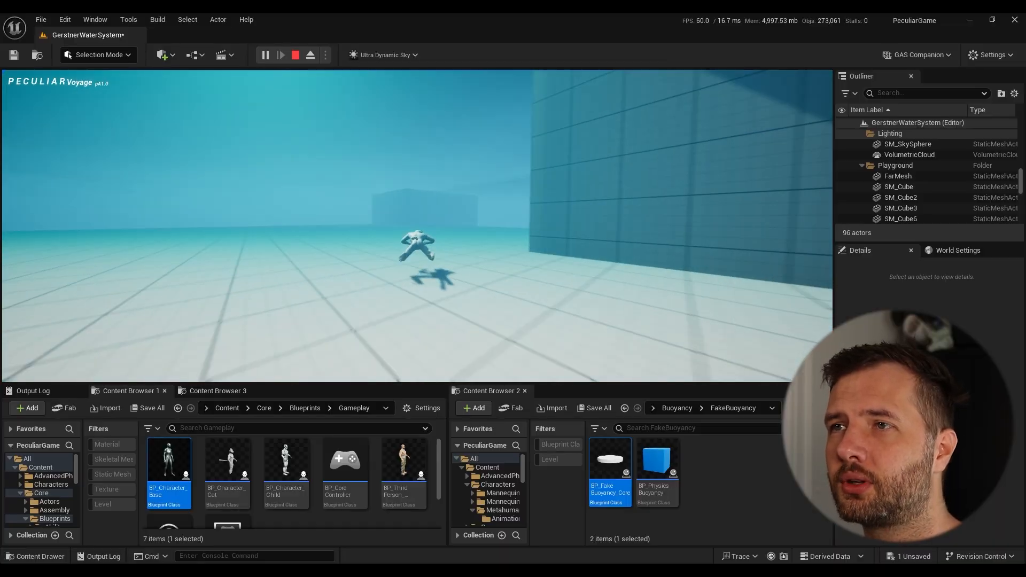
- Fly the detached camera along the submerged slope toward the large block and take control of the character again
key("w")
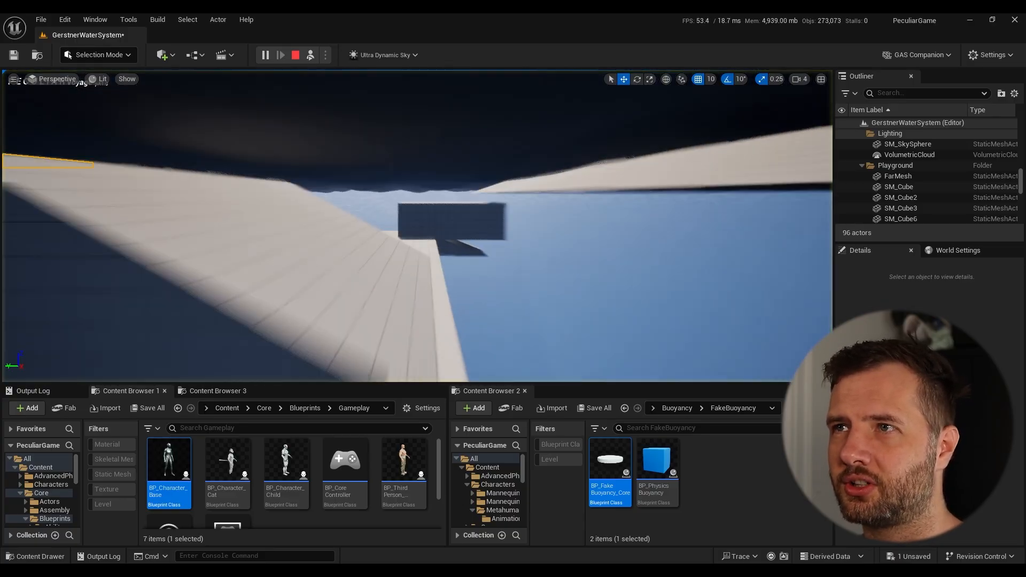
key("w")
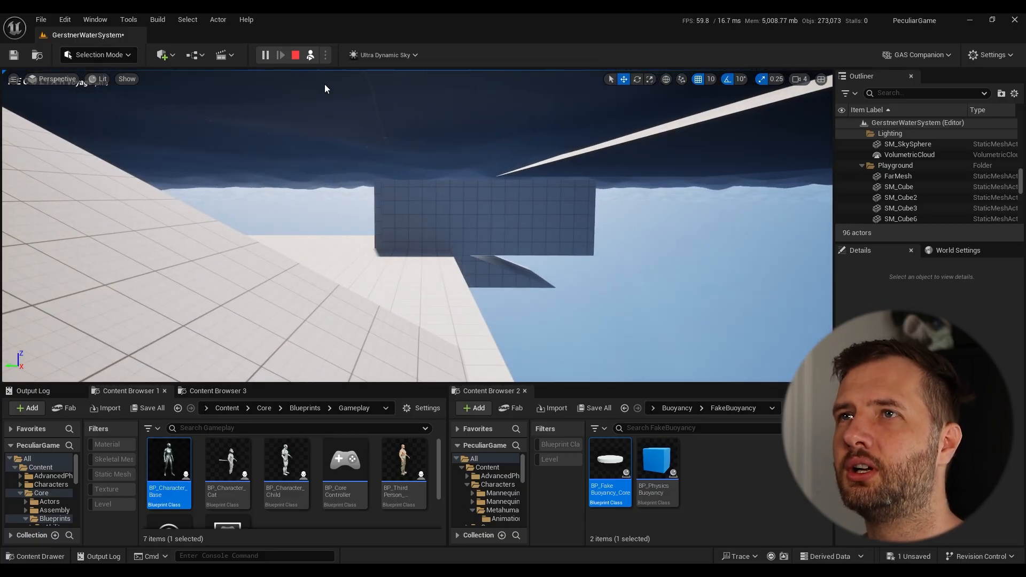
left_click(310, 55)
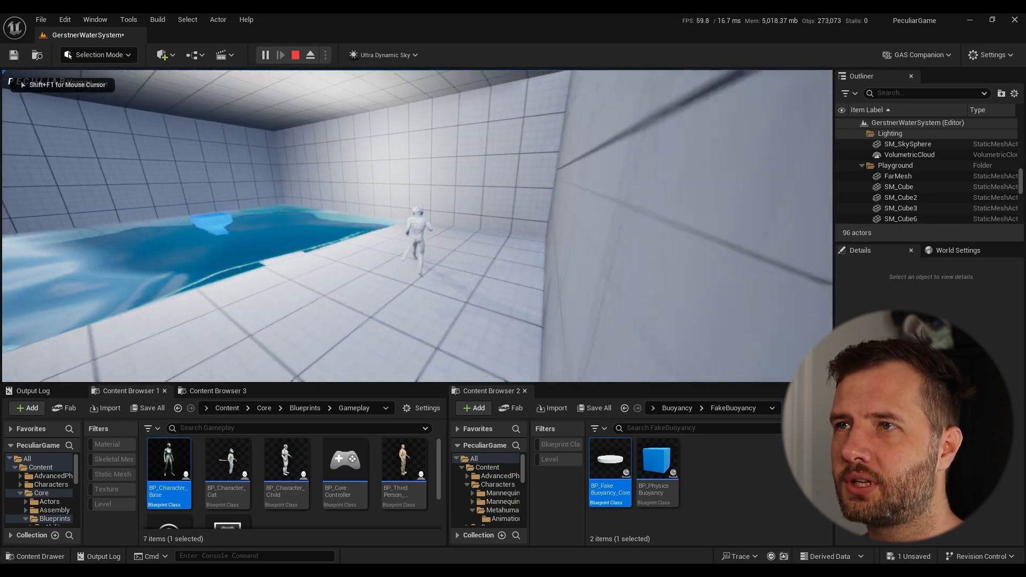
- Run the character into the enclosed room's pool, swim to its corner and end the play session
key("w")
key("w")
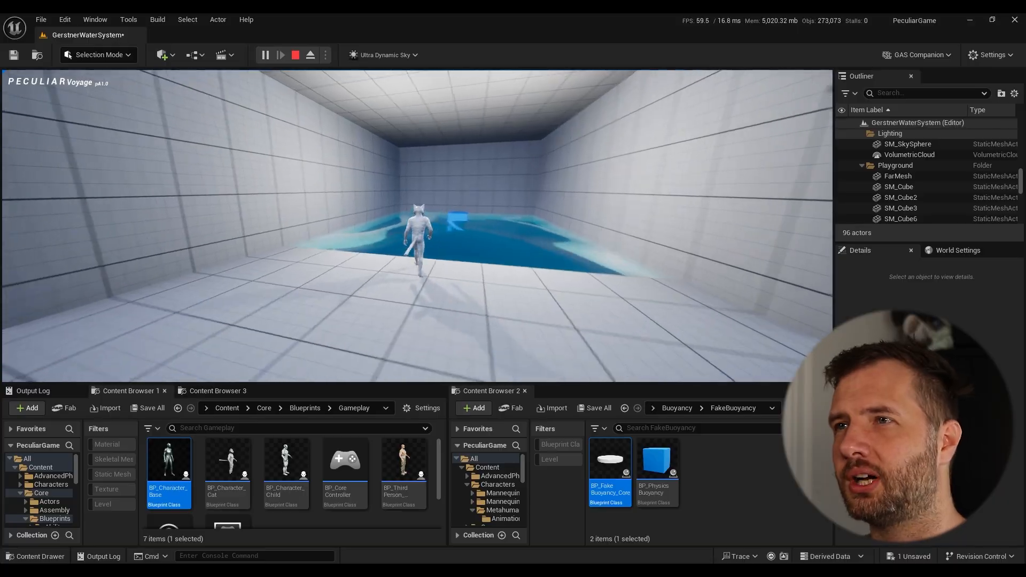
key("w")
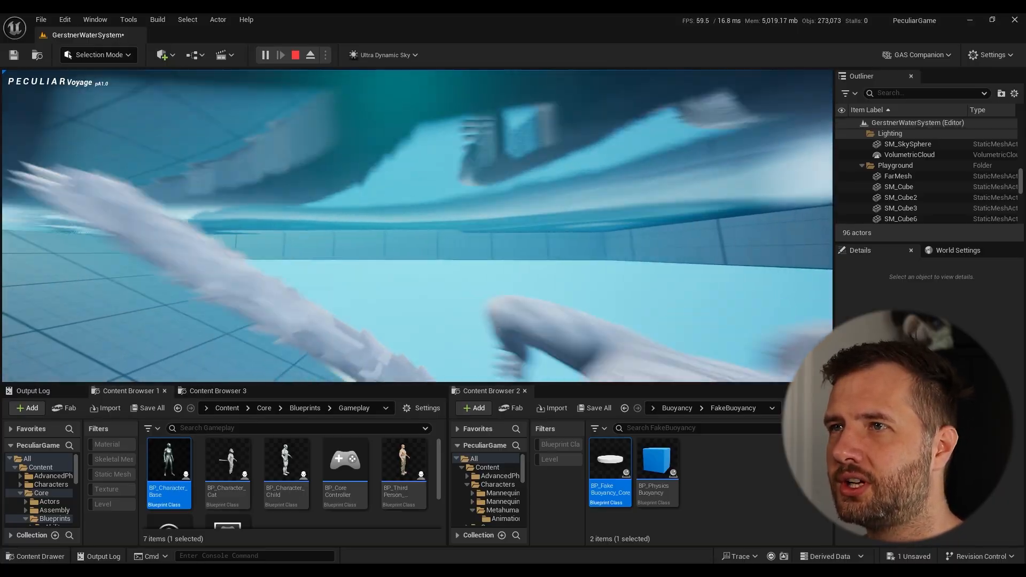
key("w")
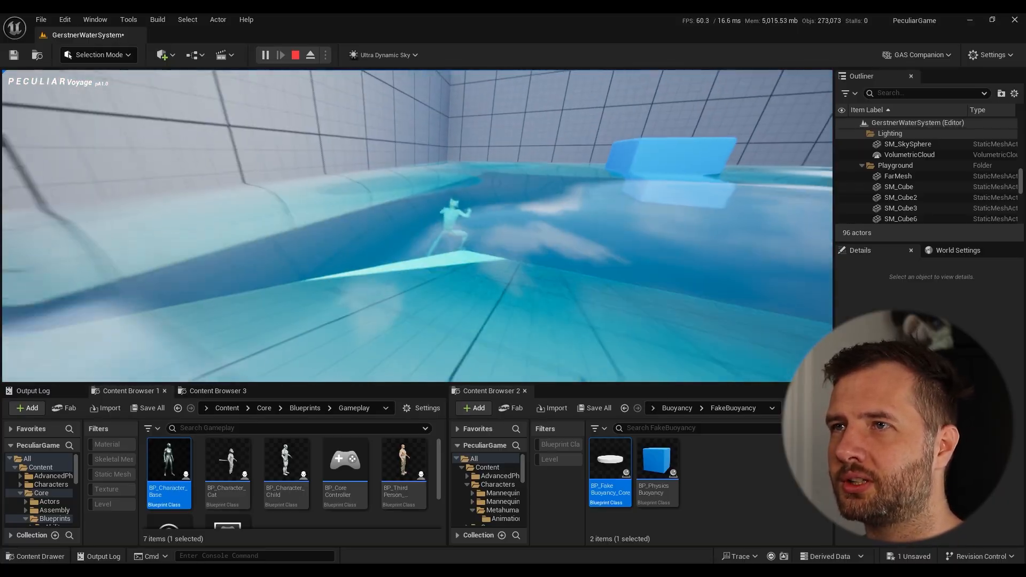
key("w")
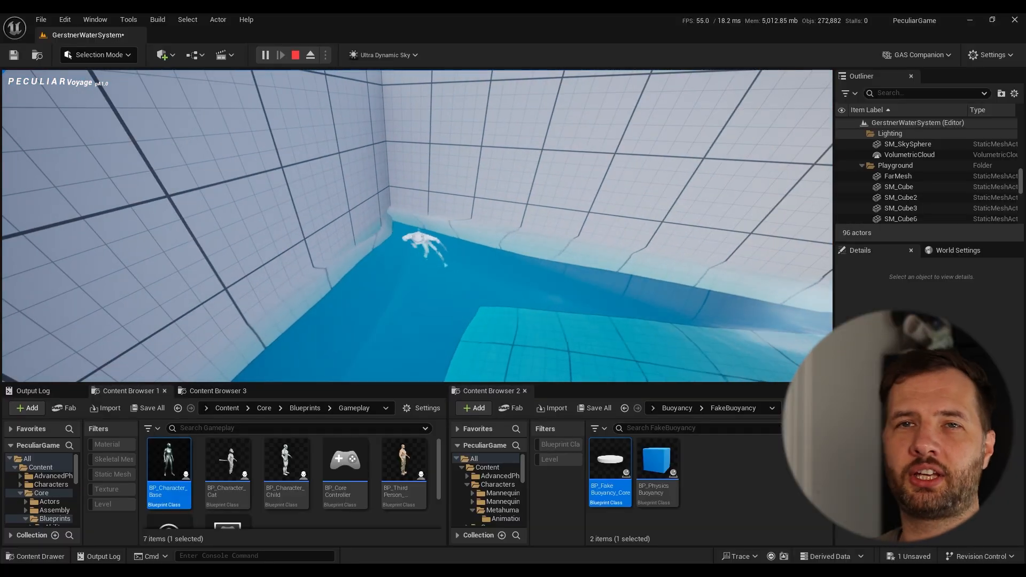
key("Escape")
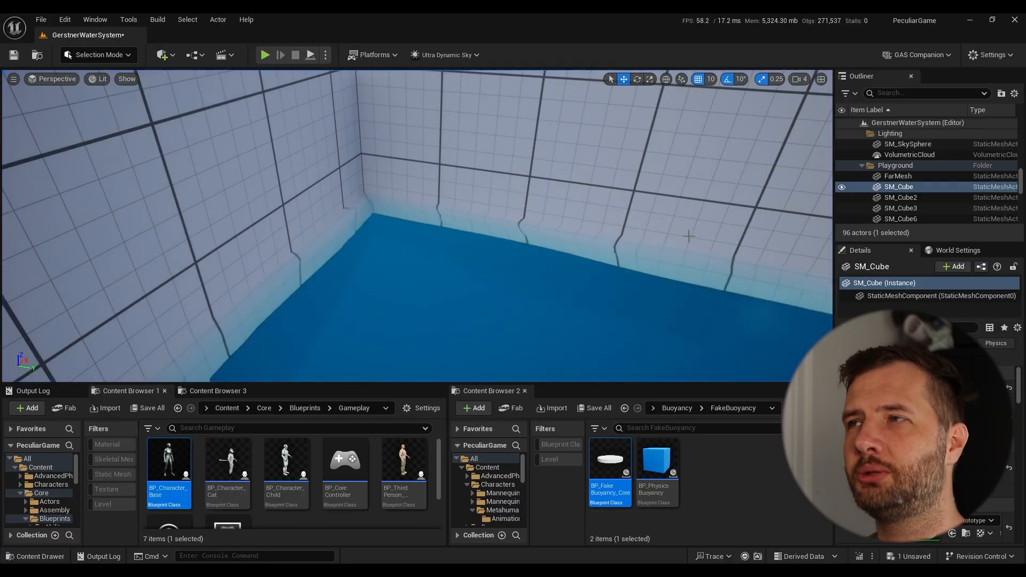
- Select the BP_GerstnerExclusionVolume_Underwater actor and widen the Outliner to show the full exclusion volume names
scroll(901, 165, "down", 5)
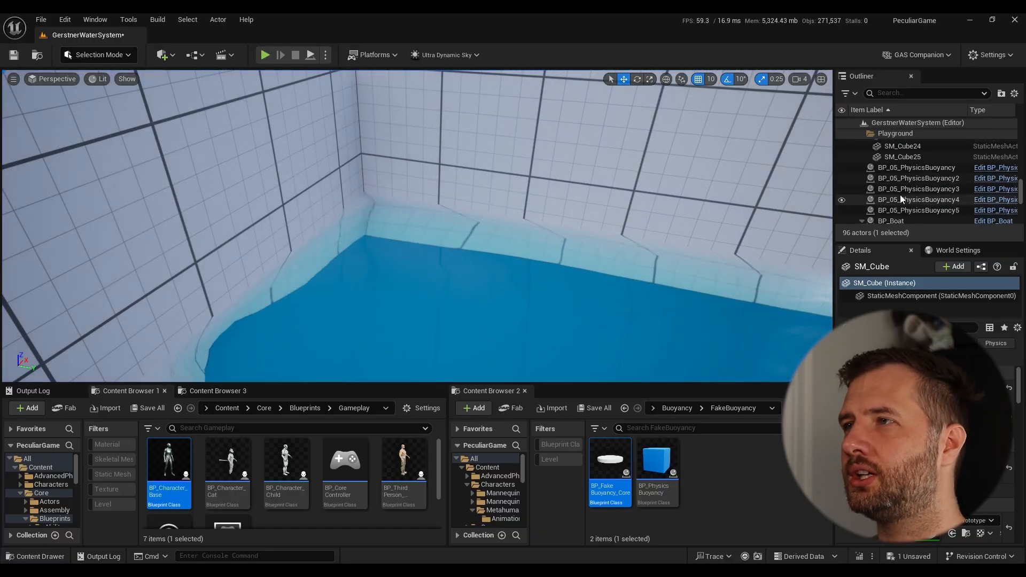
scroll(901, 200, "down", 5)
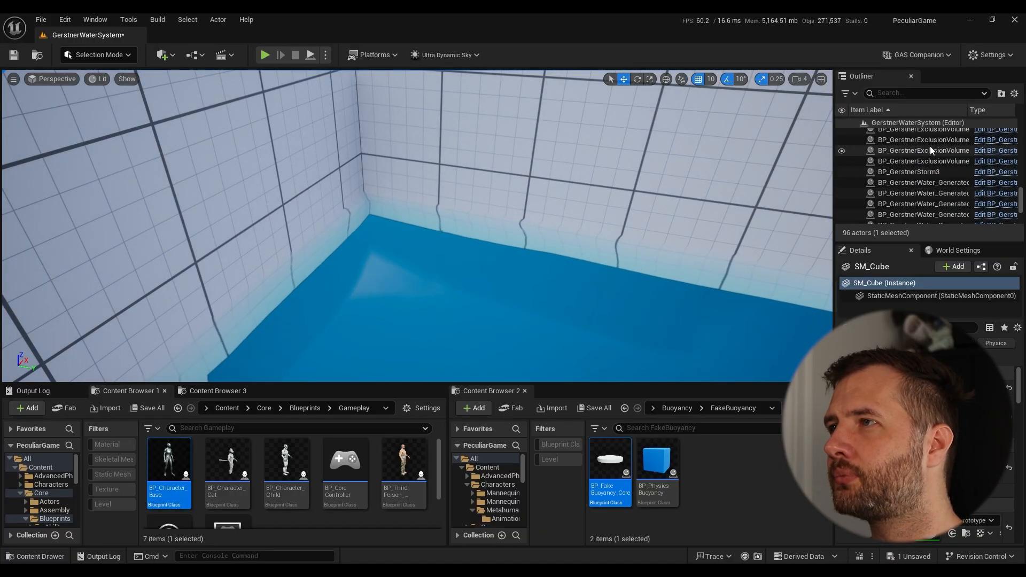
left_click(932, 161)
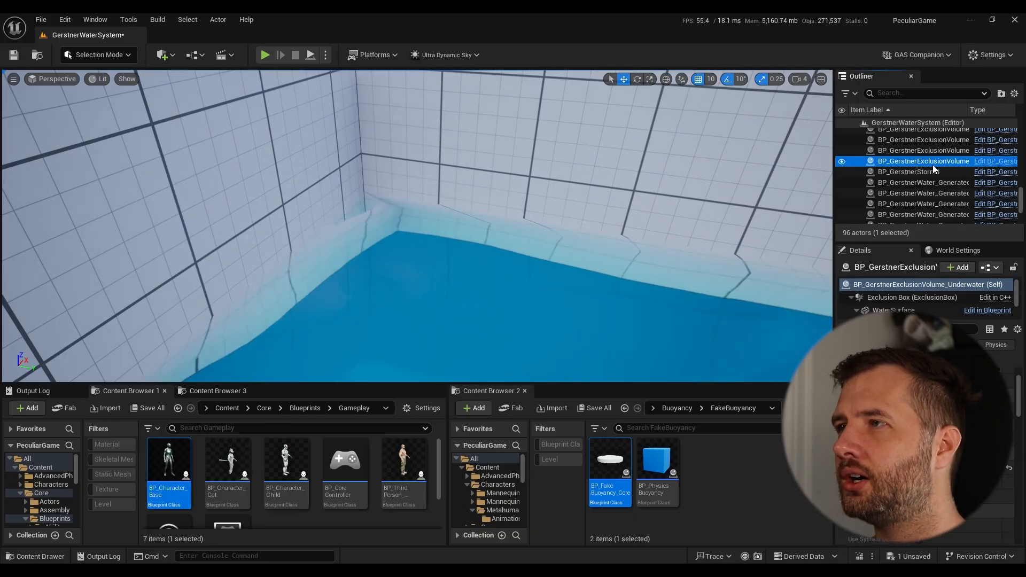
left_click_drag(835, 161, 715, 160)
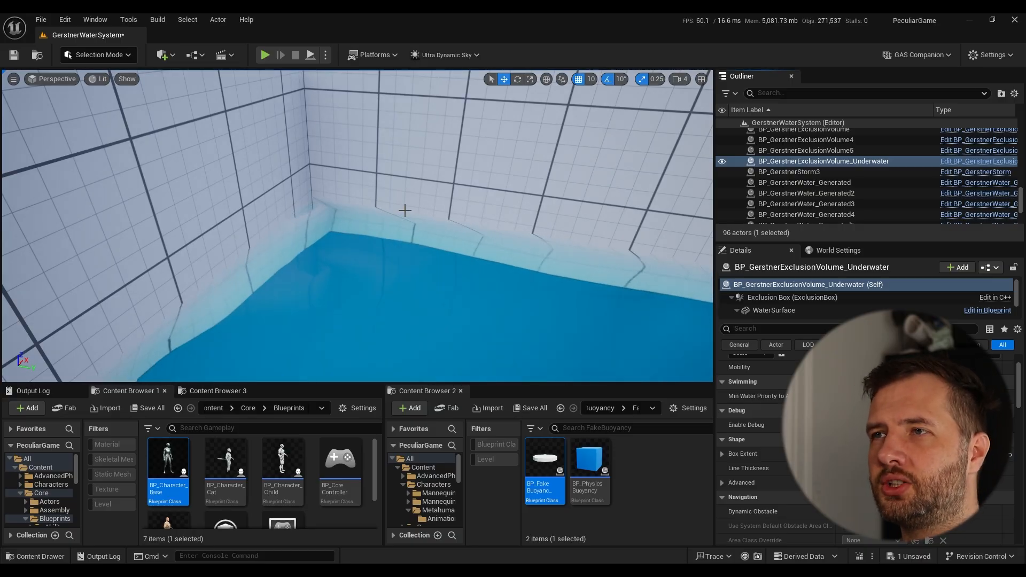
scroll(823, 189, "up", 2)
left_click(837, 167)
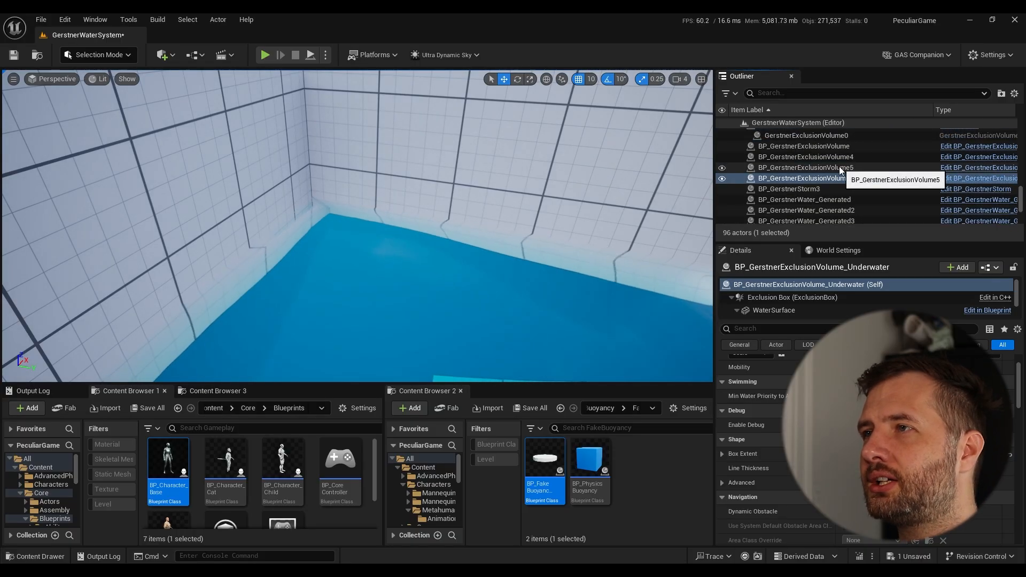
- Play-test the WaterSystem4 level with a second client window, end the session and view the area around the boat
key("alt+p")
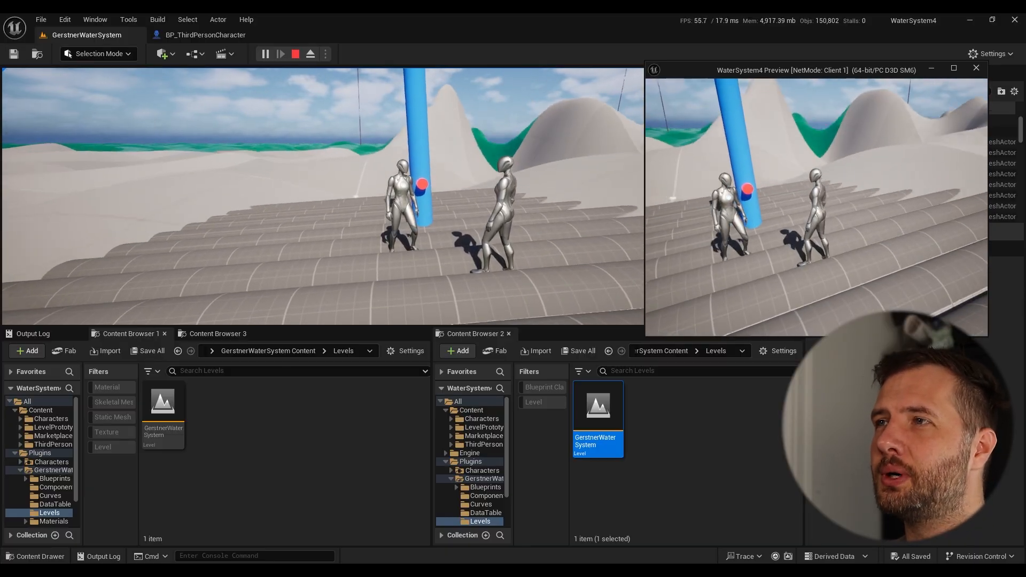
key("Escape")
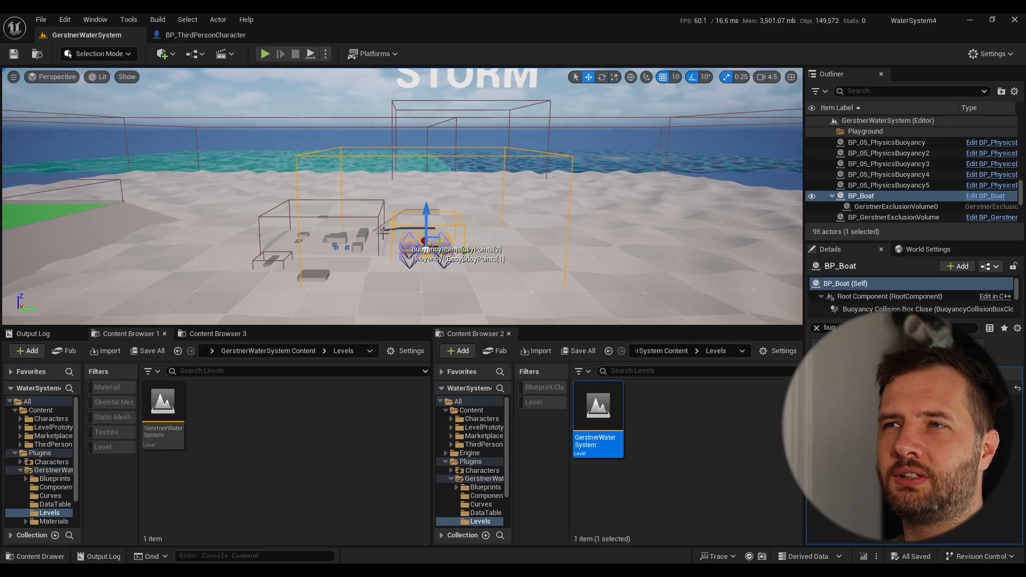
right_click_drag(397, 216, 418, 202)
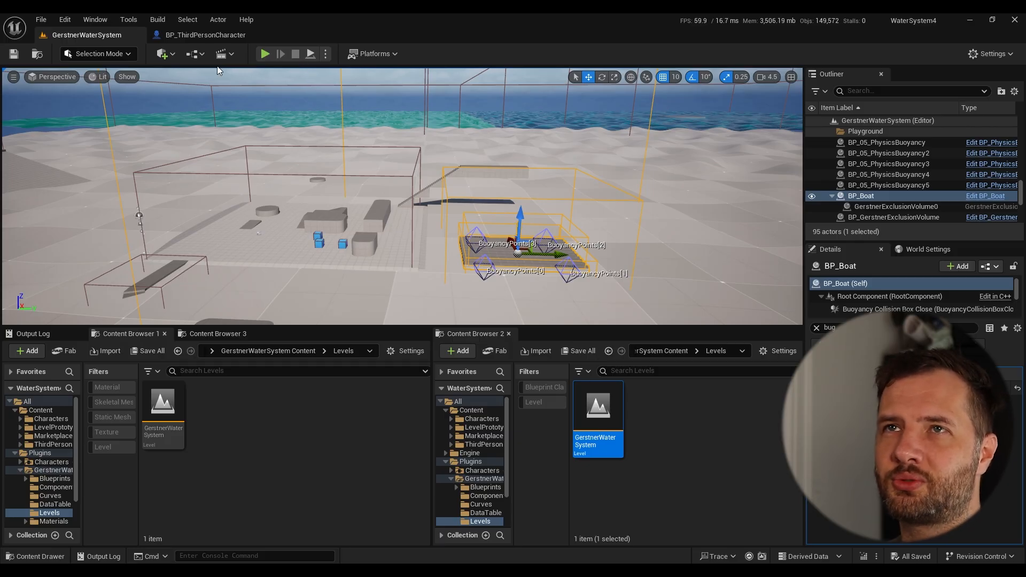
- Start a play session and run the character past the blue cubes onto the ridged platform with the blue pole
left_click(262, 54)
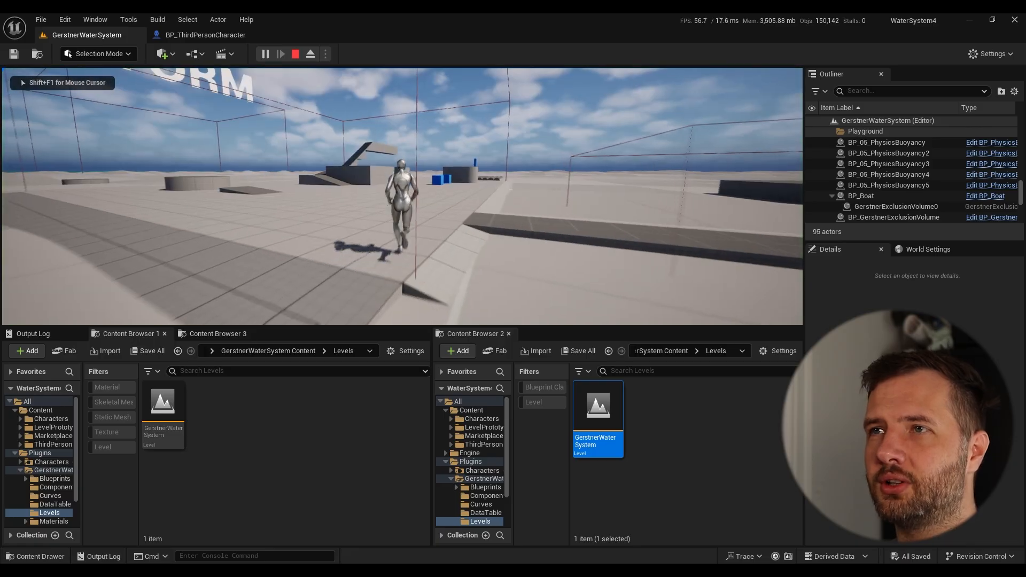
key("w")
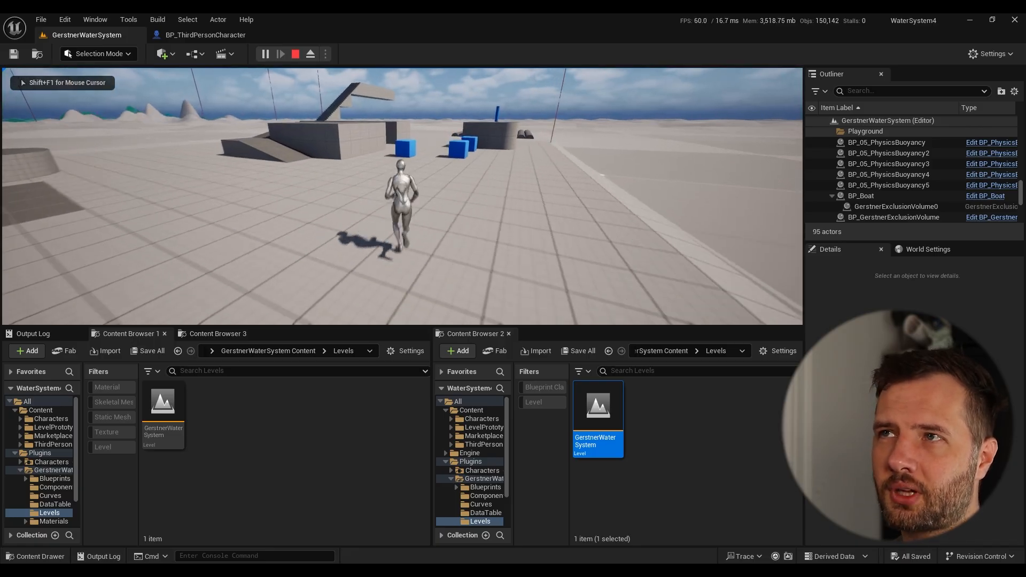
key("w")
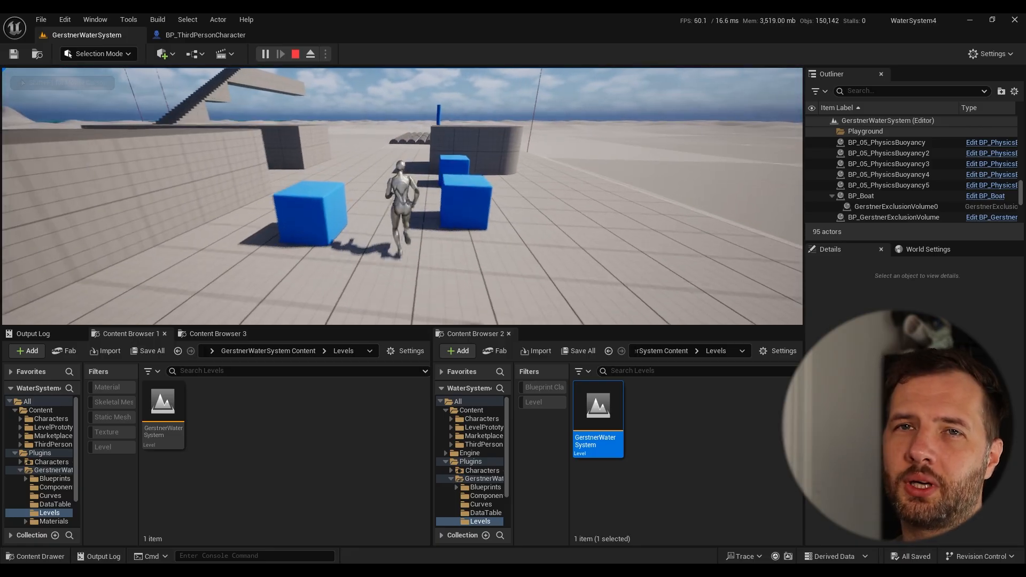
key("w")
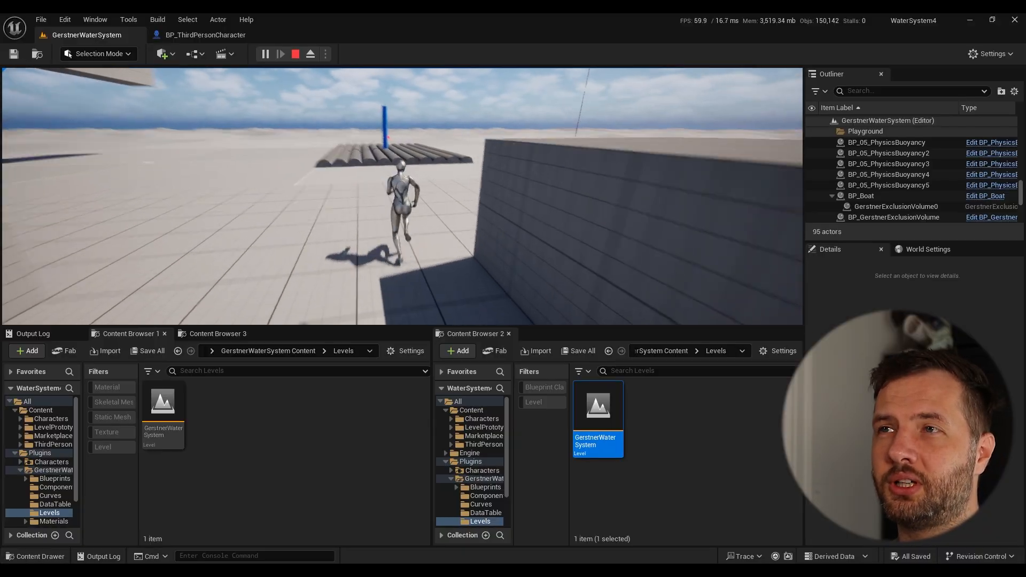
key("w")
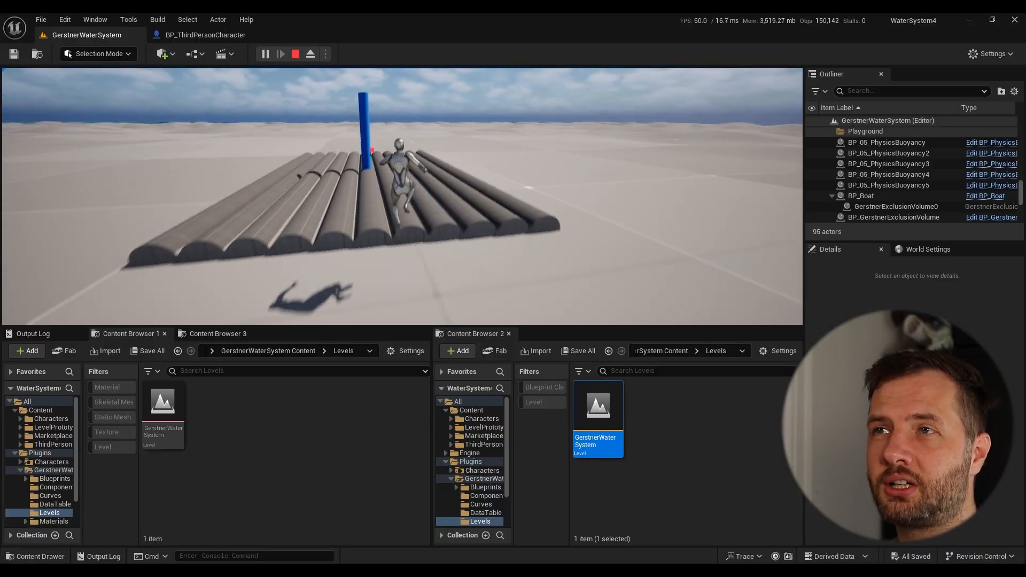
key("w")
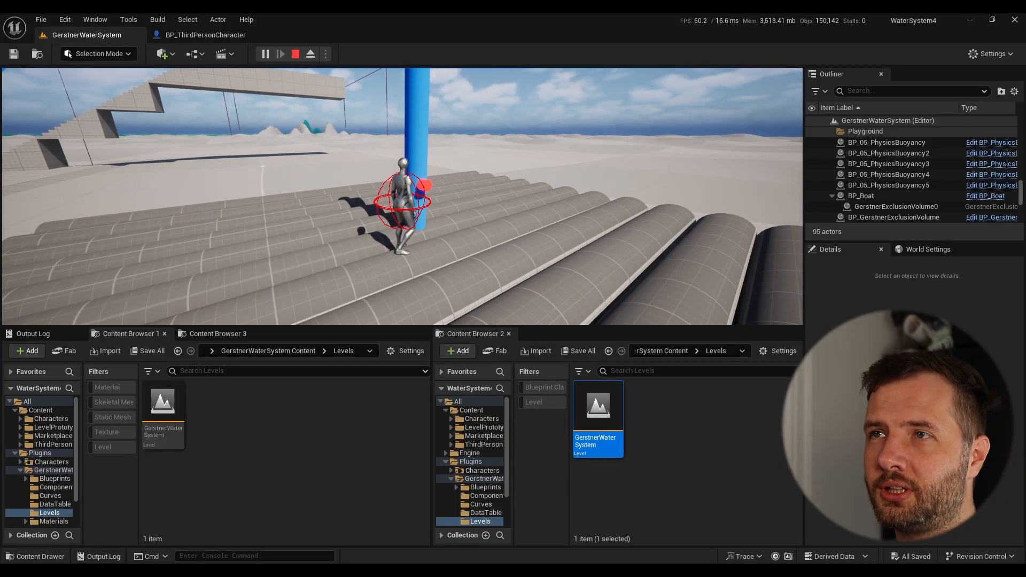
- Move the character around the blue pole, off the ridged platform and along the raised walkway above the stairs
key("w")
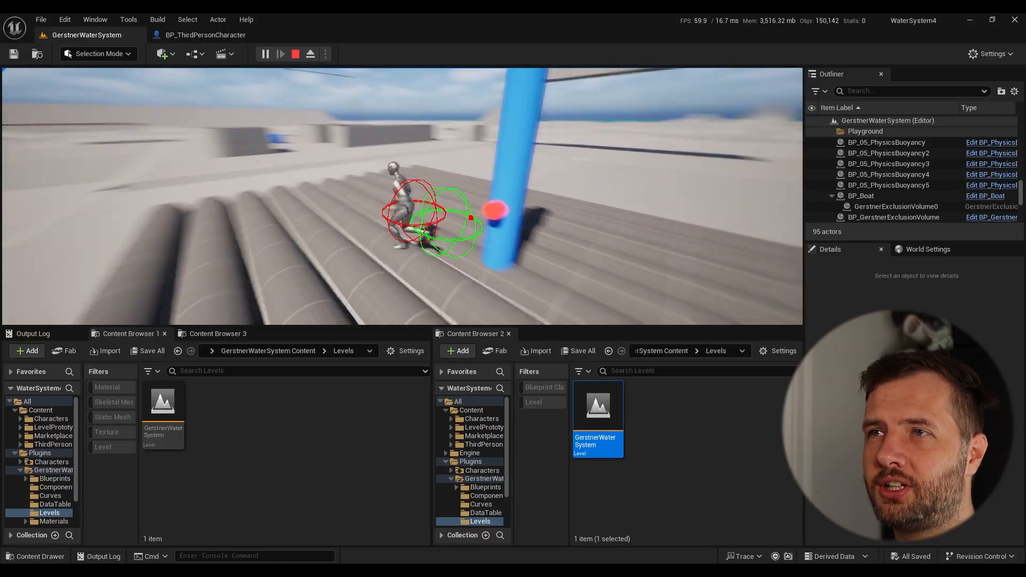
key("w")
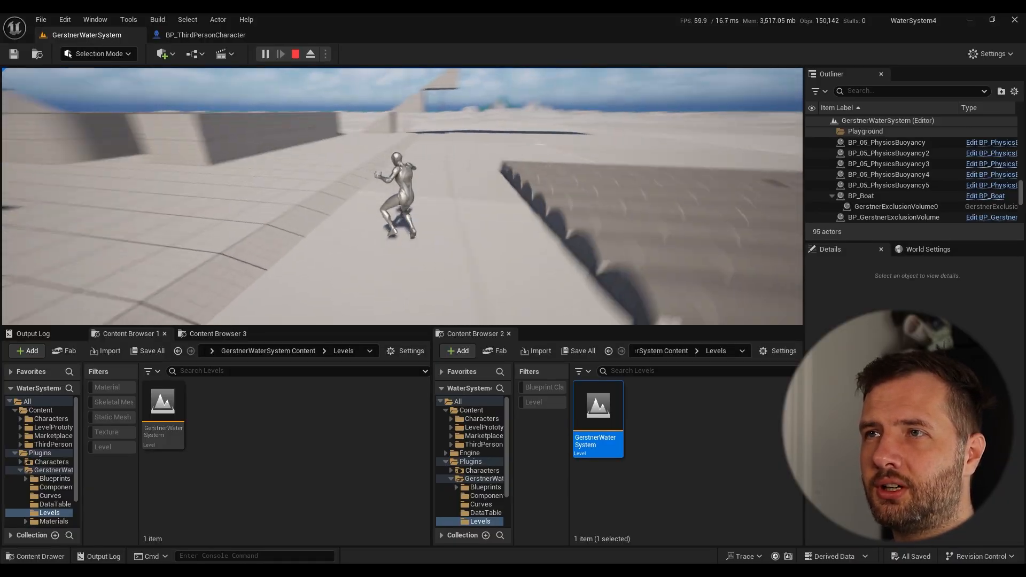
key("w")
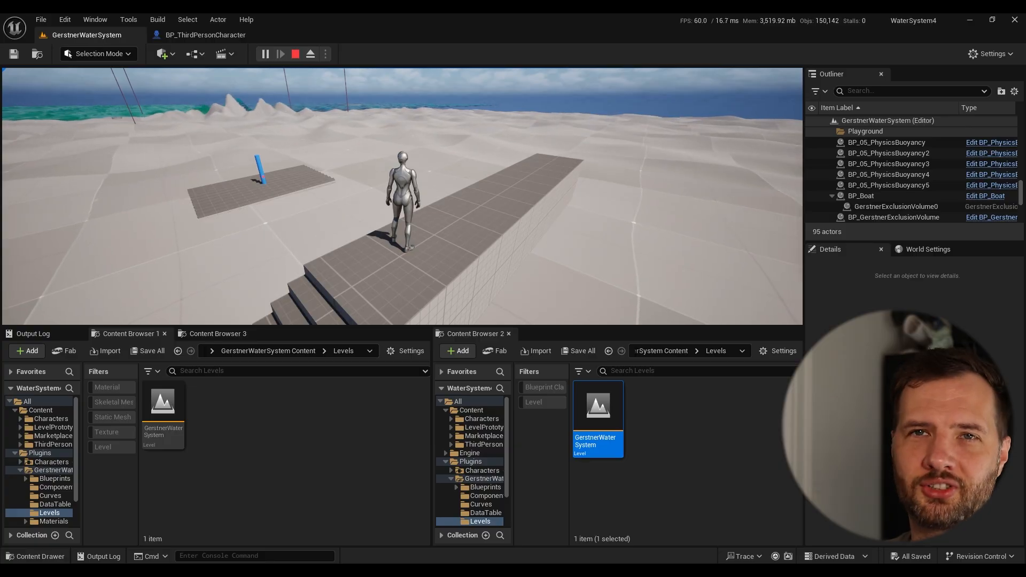
key("w")
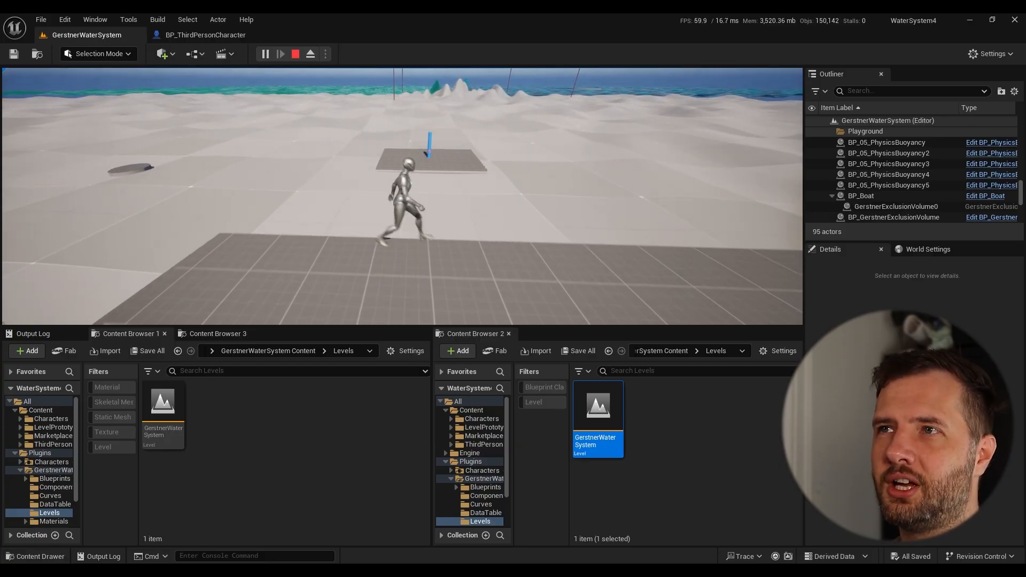
key("s")
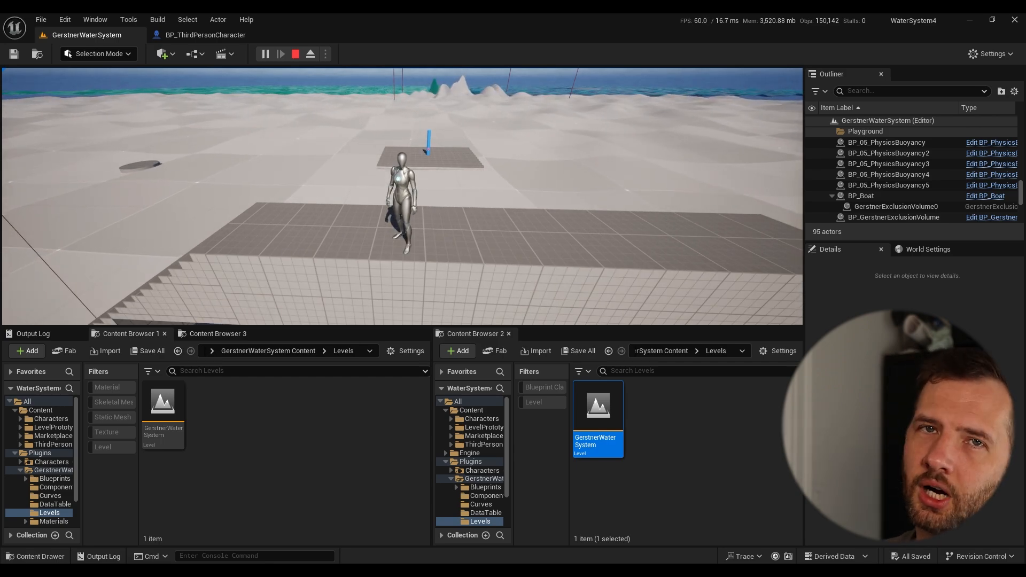
- Swim the character toward the floating ridged platform, back away from it and end the play session
key("w")
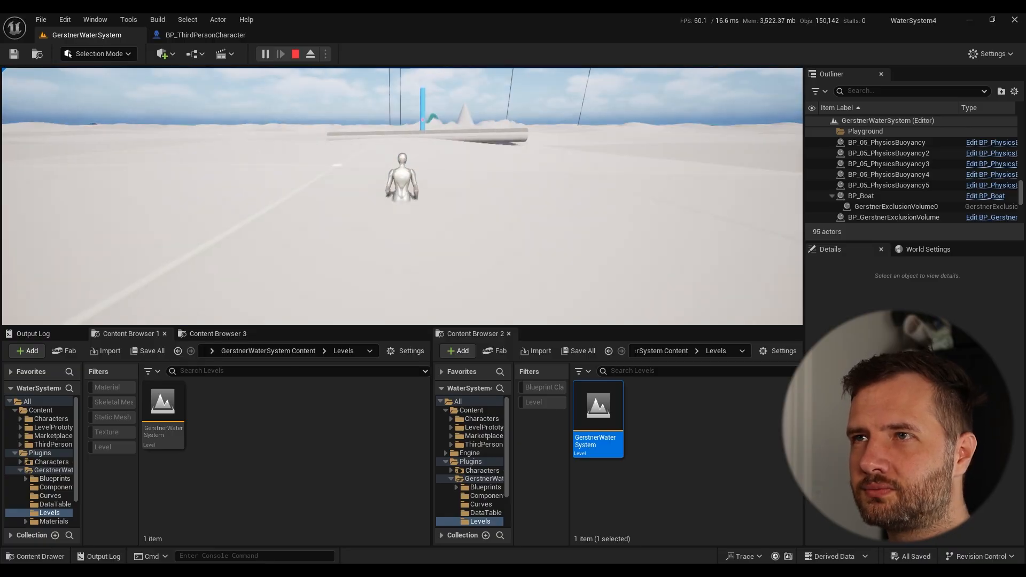
key("w")
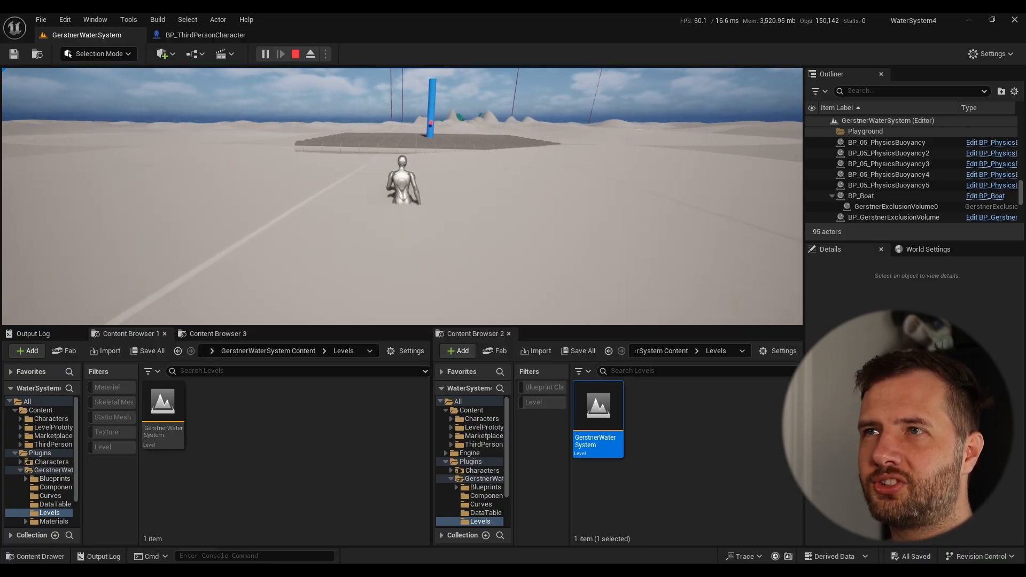
key("w")
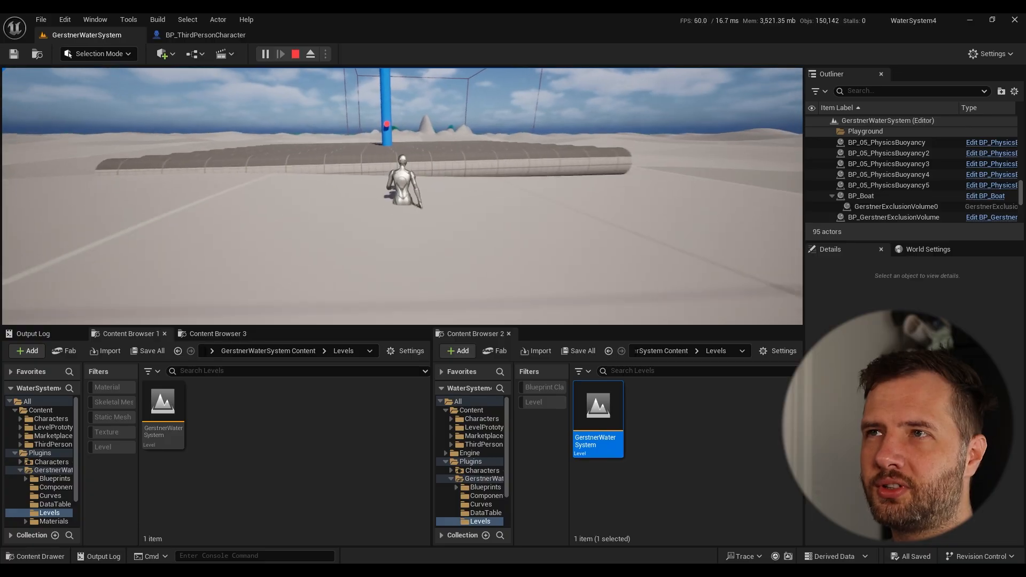
key("s")
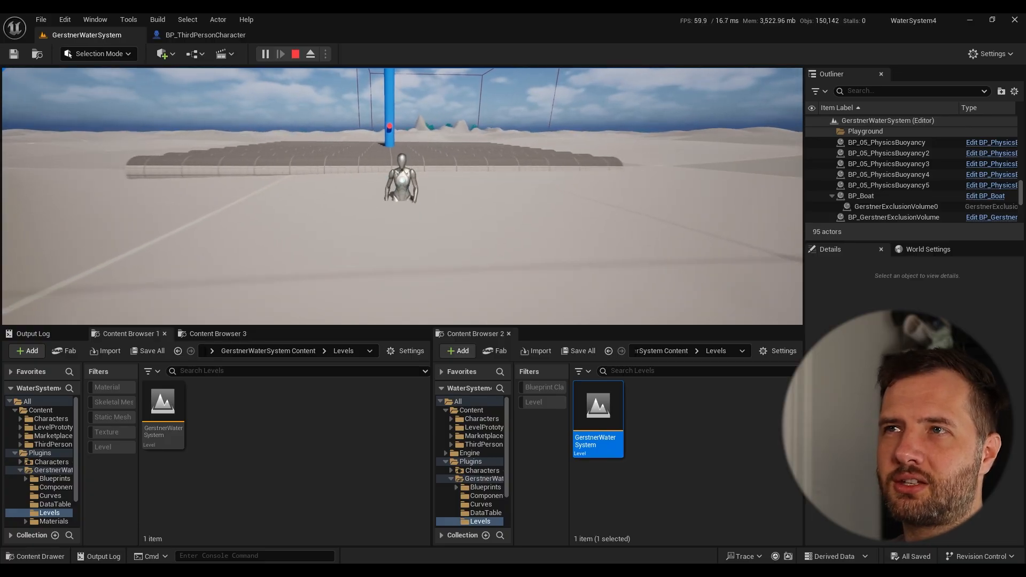
key("s")
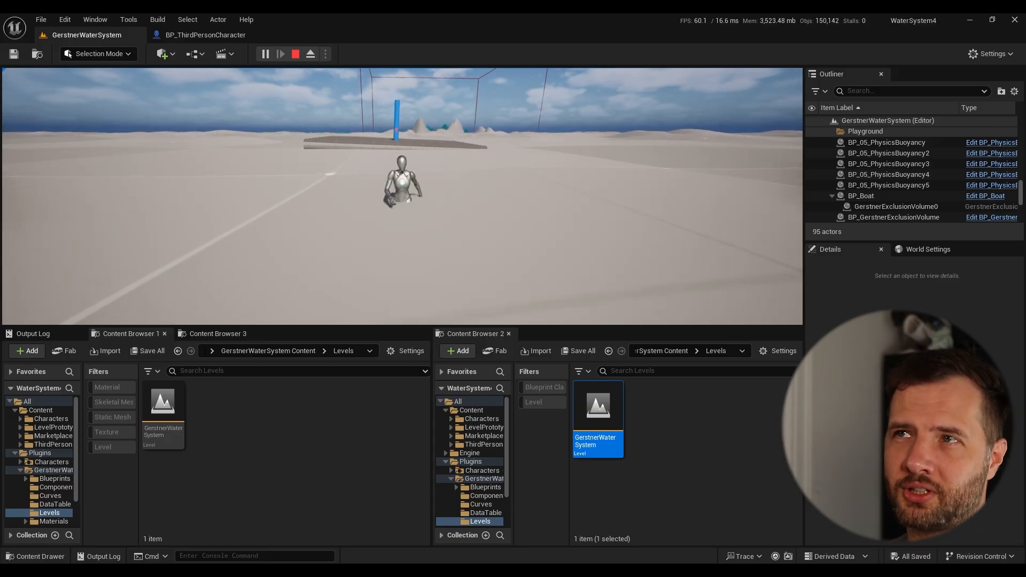
key("Escape")
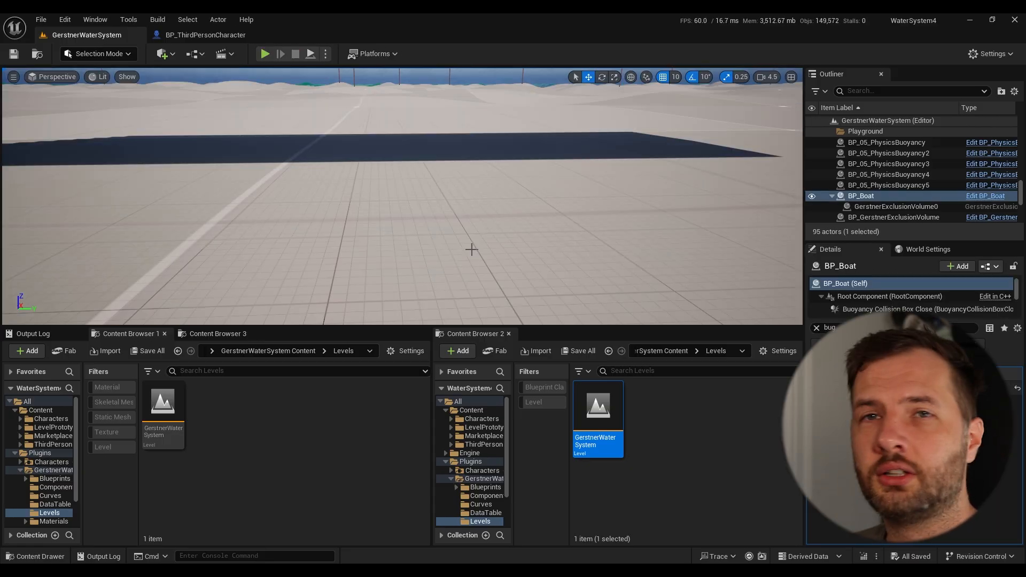